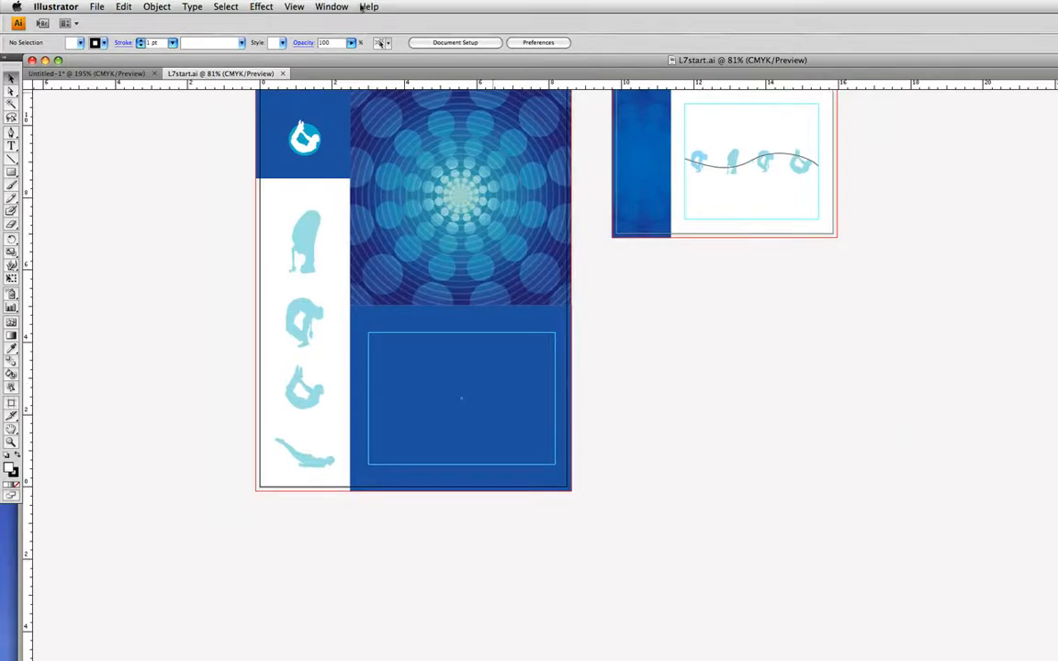
Zoom the view in to about 160% so both brochure panels fill the window
click(294, 6)
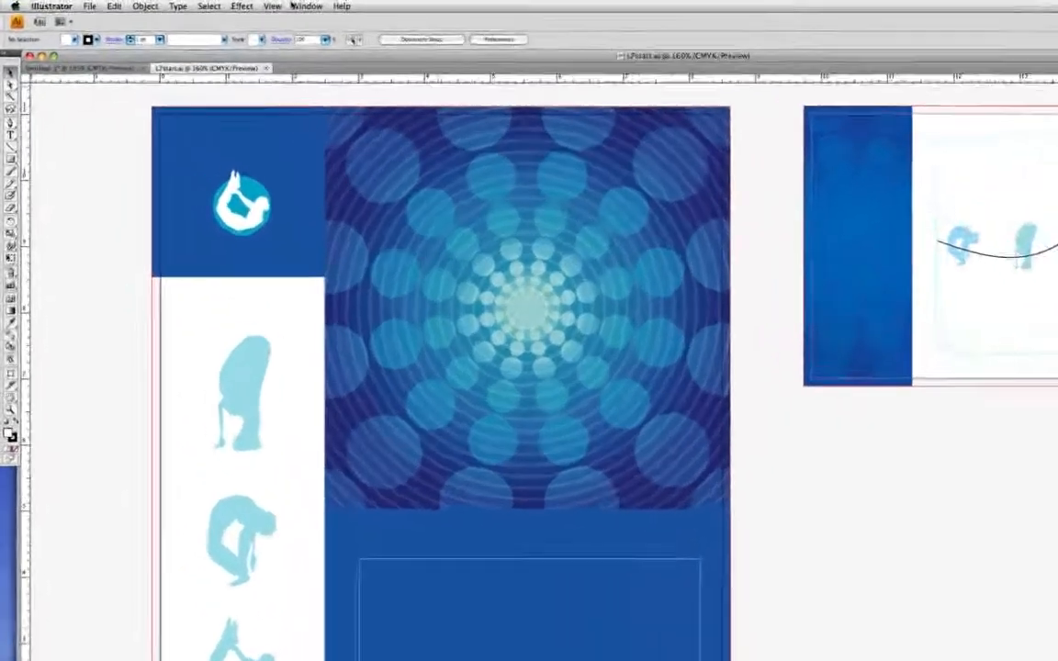
Switch Illustrator to the Typography workspace
click(221, 5)
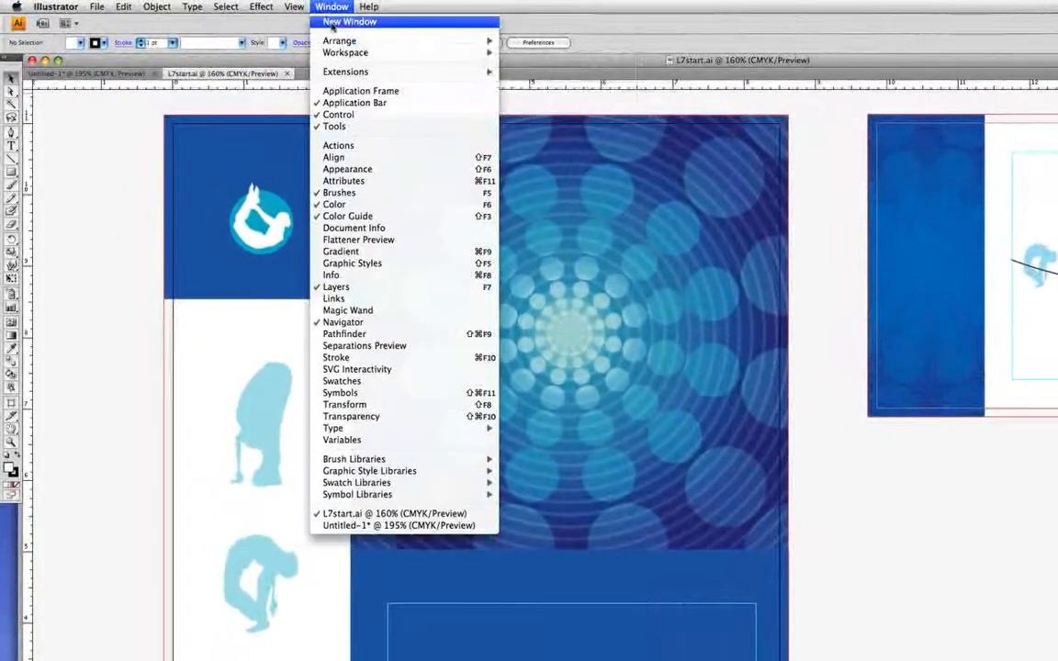
mouse_move(344, 54)
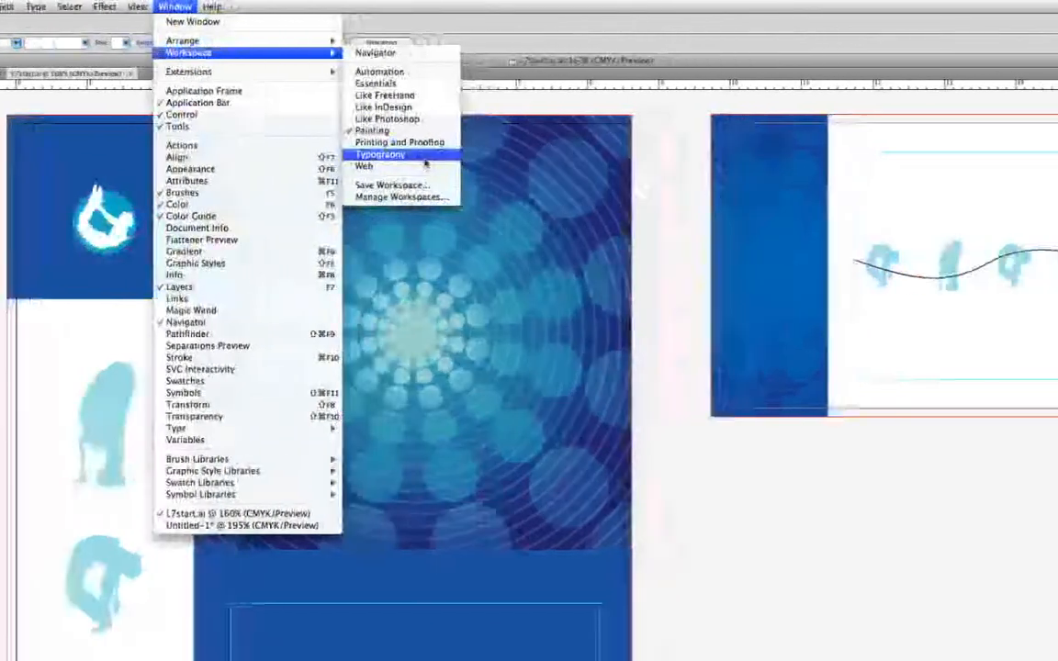
click(582, 156)
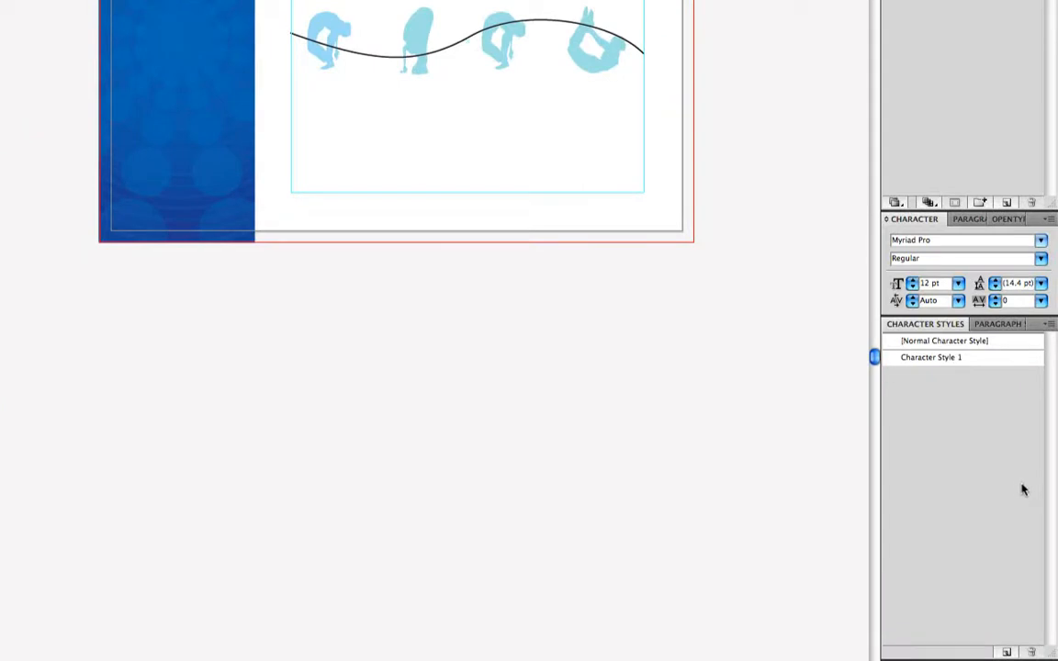
Bring up the Paragraph, OpenType and Paragraph Styles panels
click(965, 220)
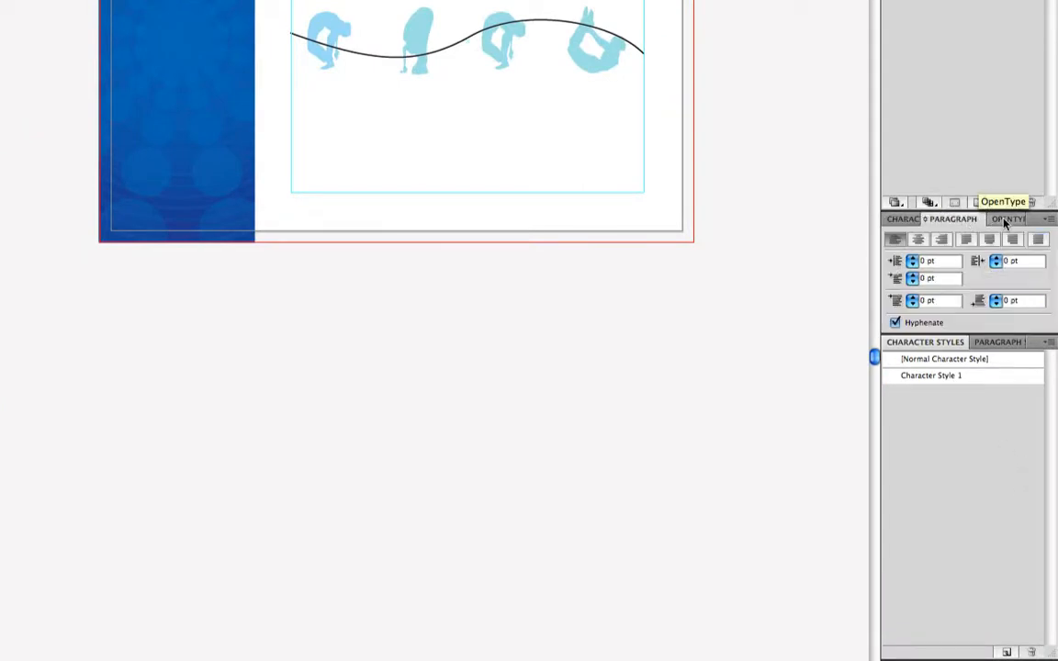
click(1005, 220)
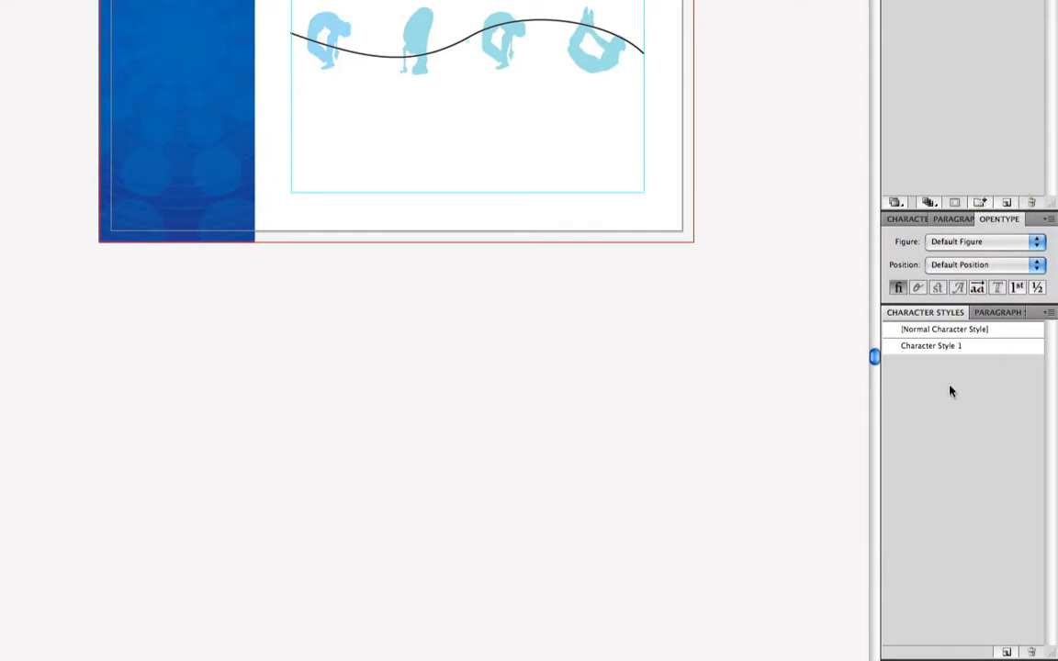
click(992, 313)
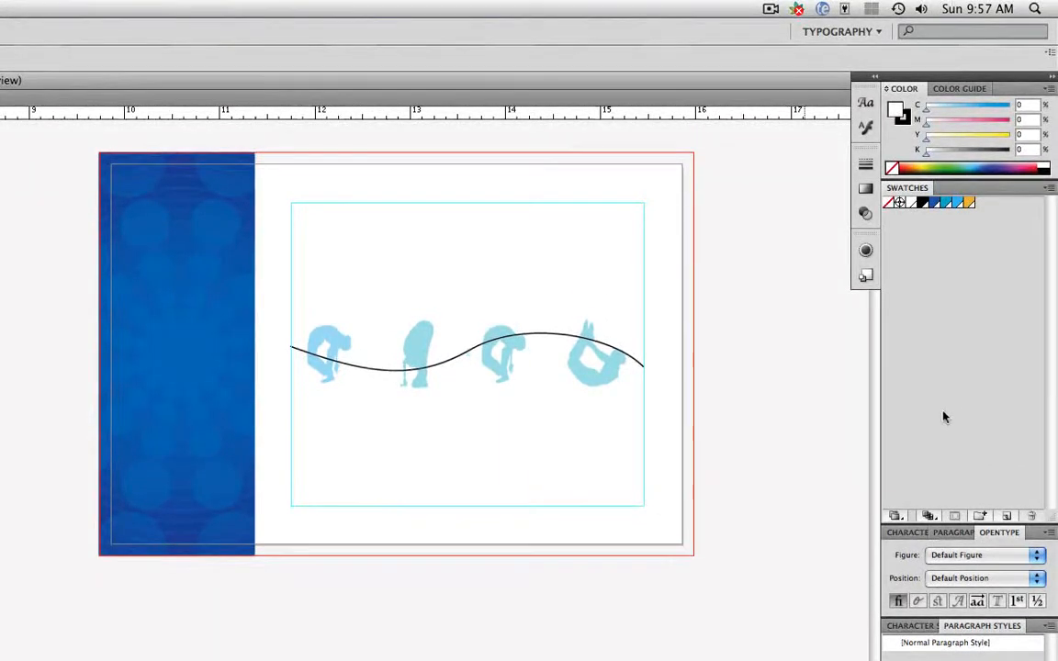
Show the swatches in Small List View and open the Color Guide's shades and tints
click(1048, 188)
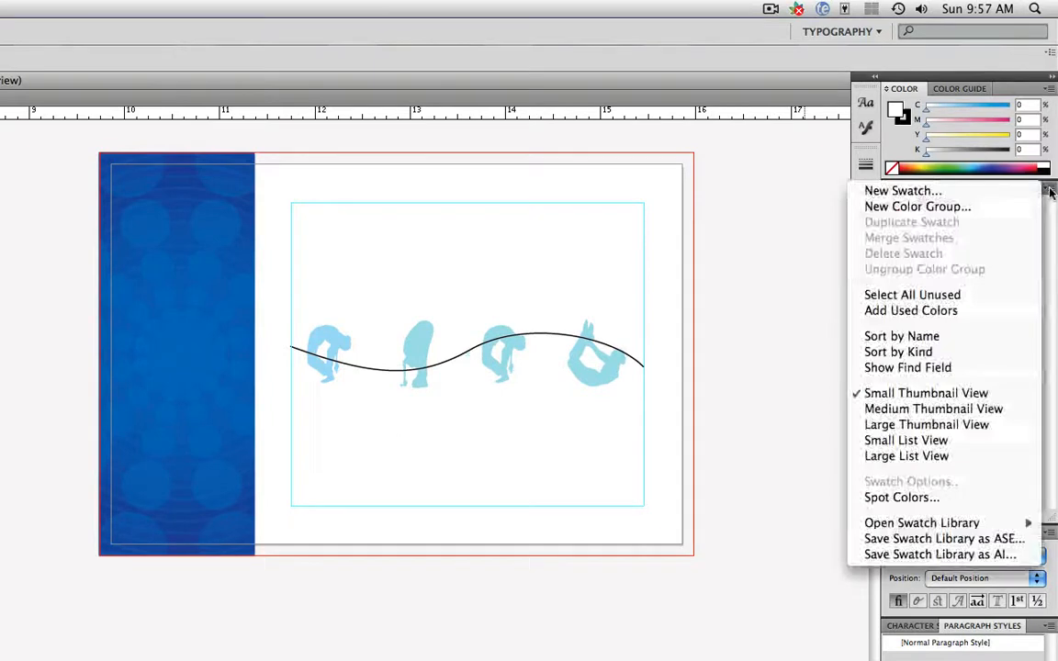
click(977, 443)
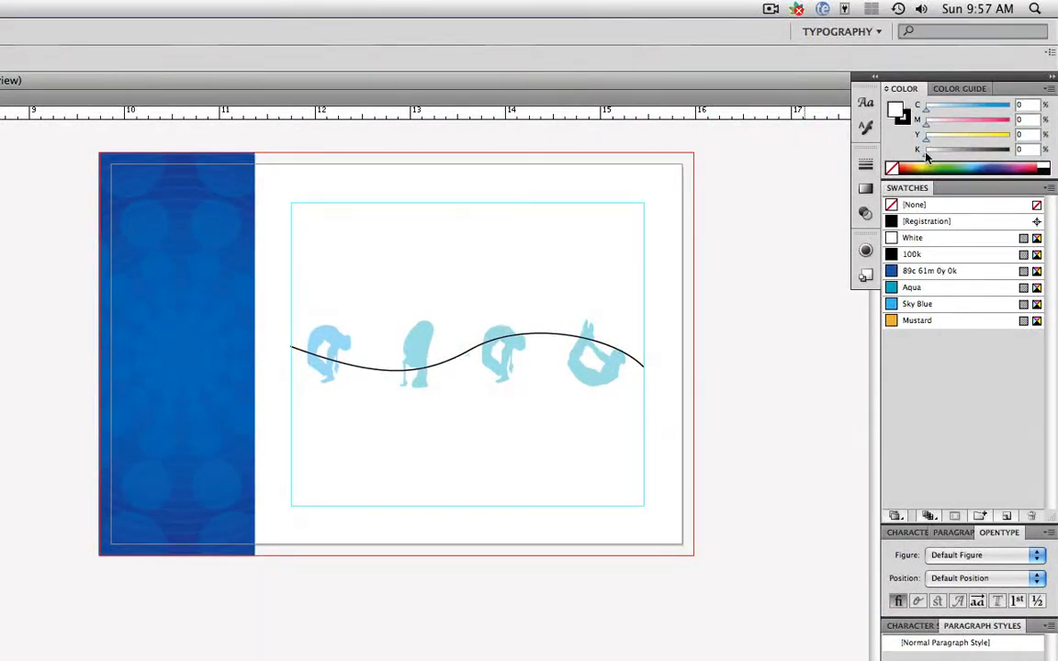
click(961, 91)
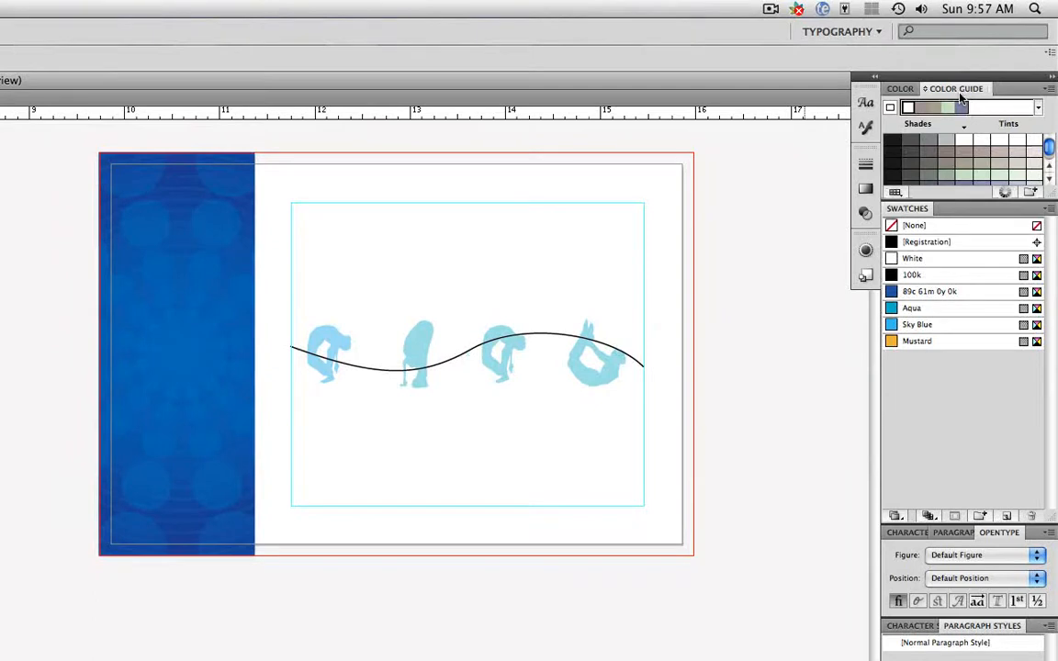
Return to the CMYK Color sliders and preview the Glyphs, Flash Text and Stroke panels
click(903, 89)
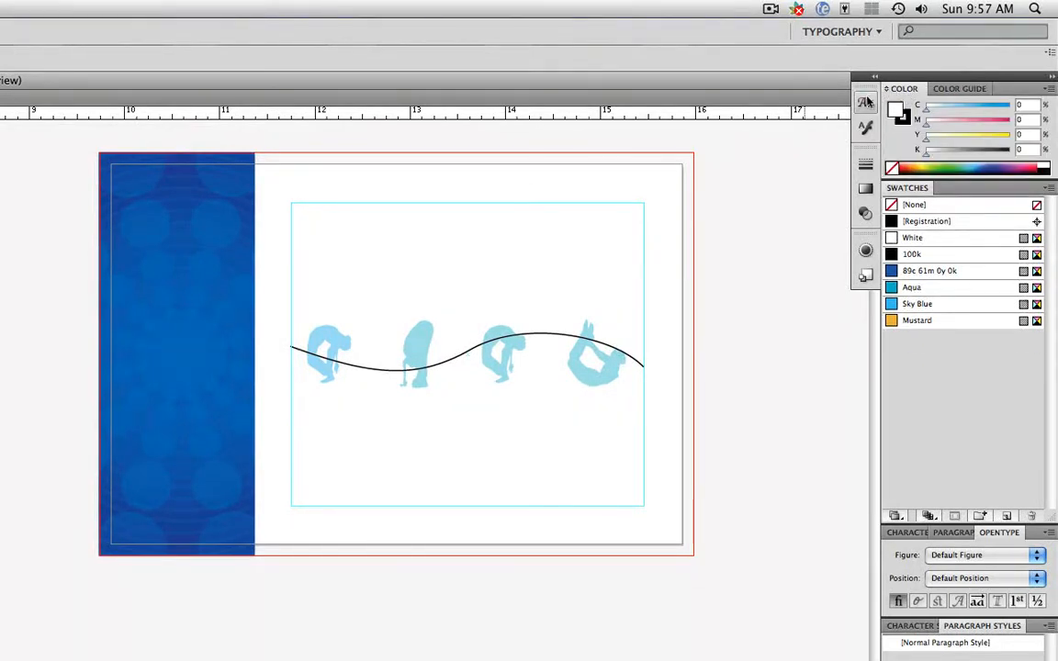
click(866, 102)
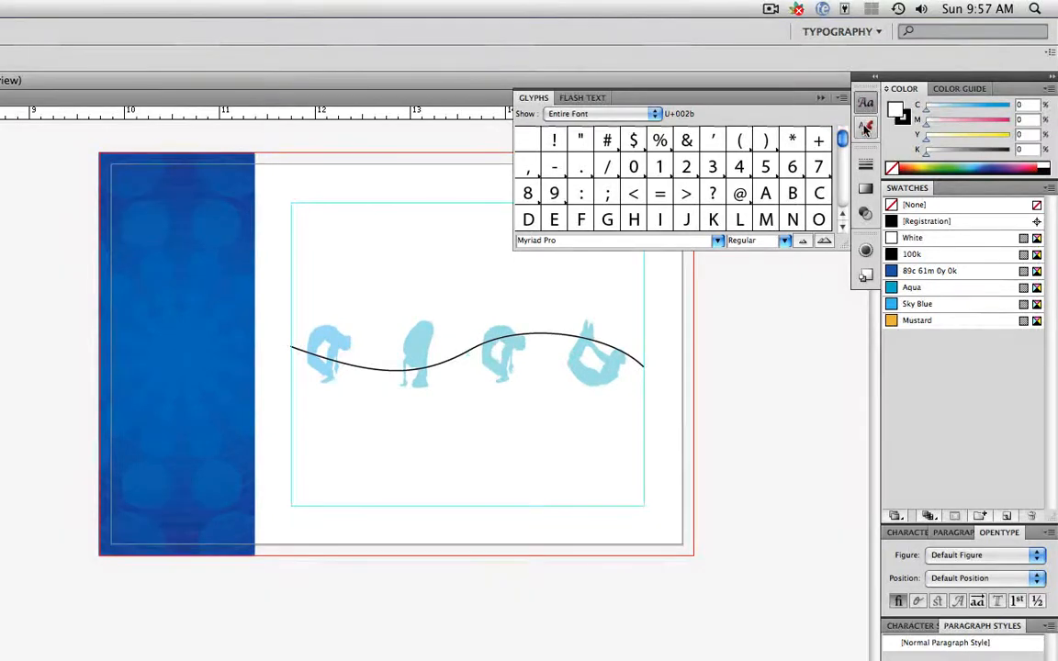
click(865, 129)
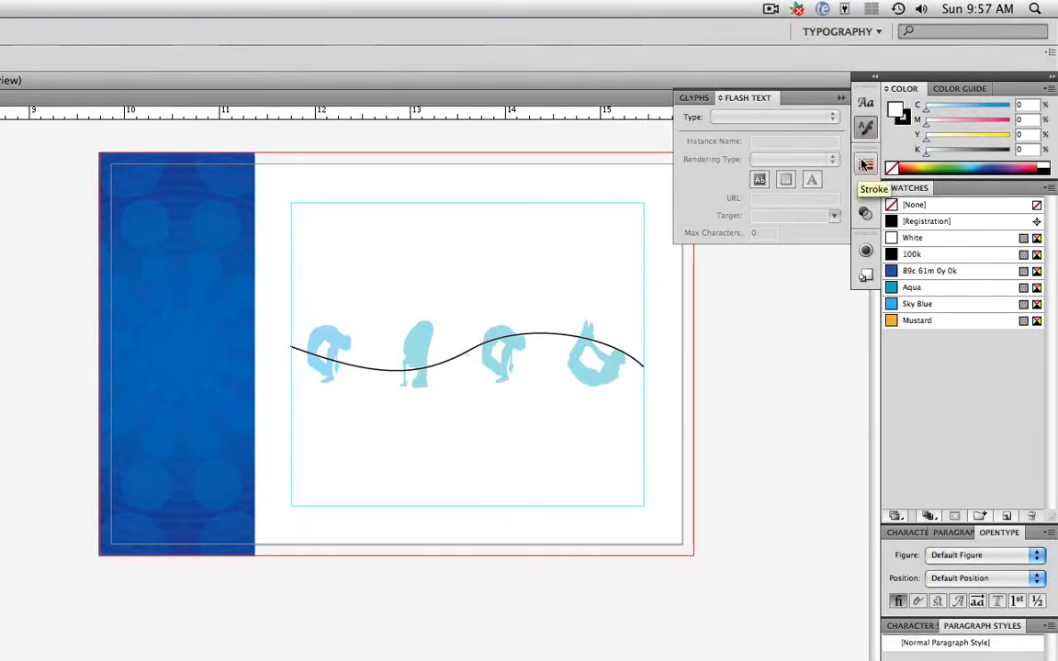
click(866, 164)
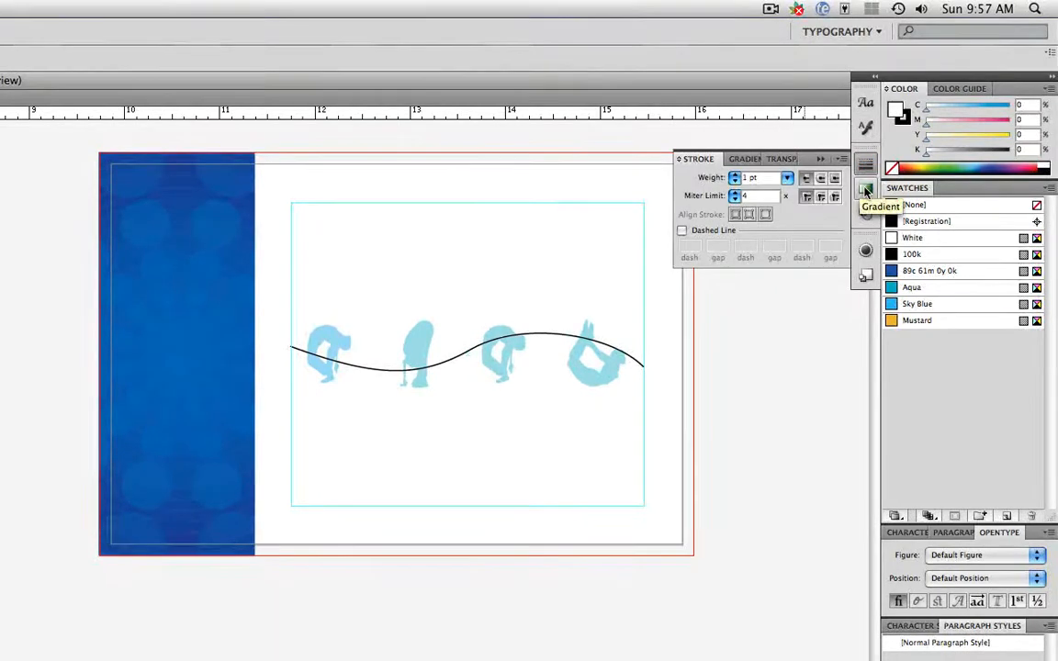
Preview the Gradient, Transparency, Appearance and Graphic Styles panels, leaving the dock collapsed
click(866, 190)
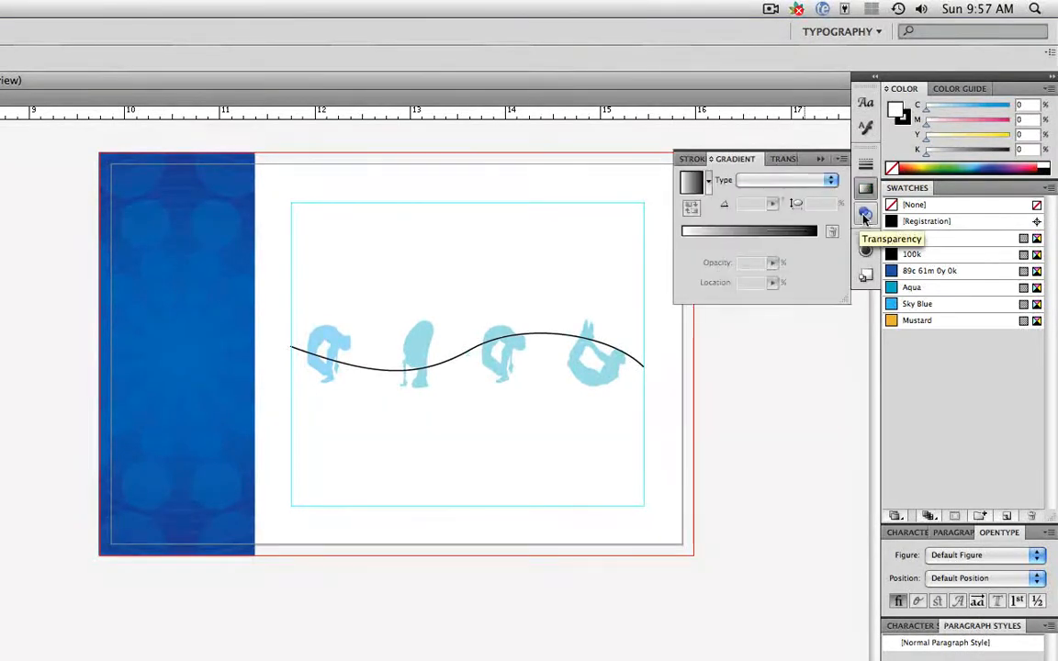
click(864, 215)
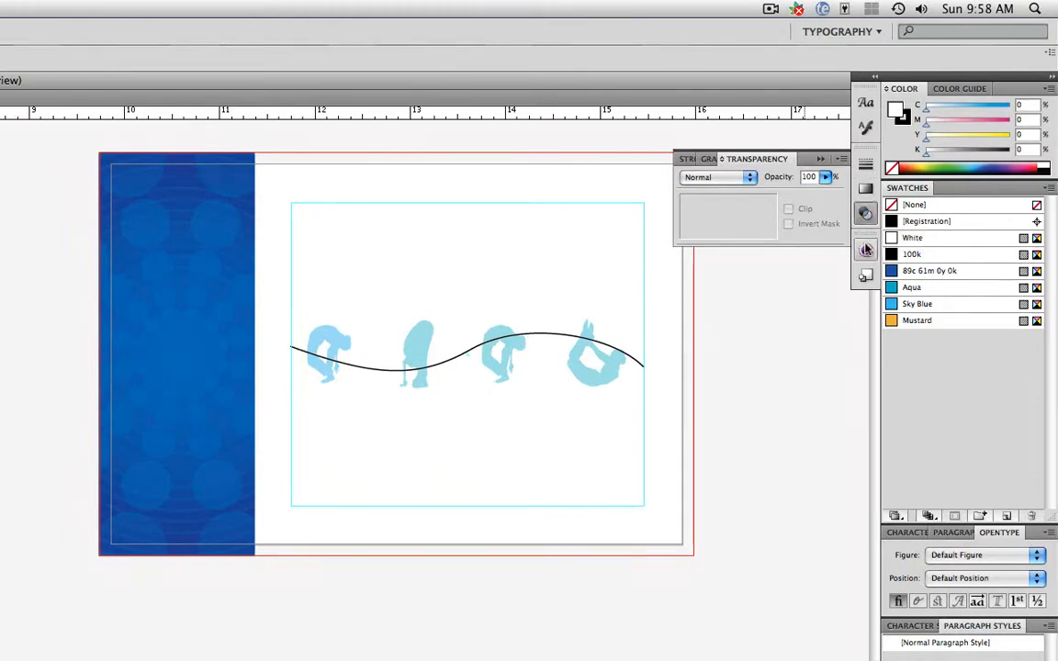
click(865, 250)
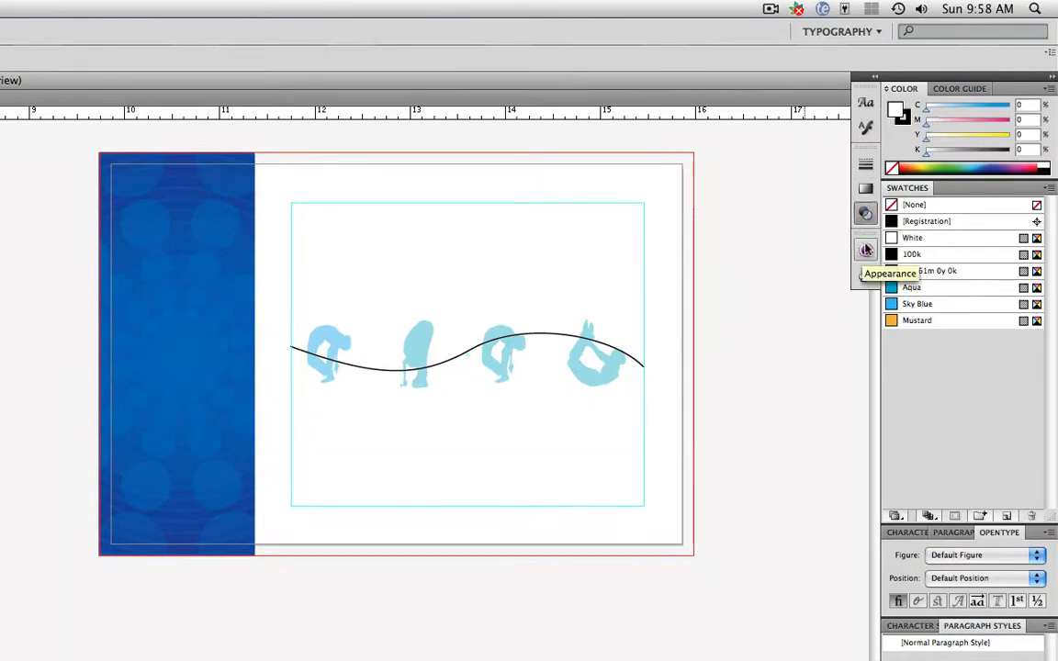
click(866, 278)
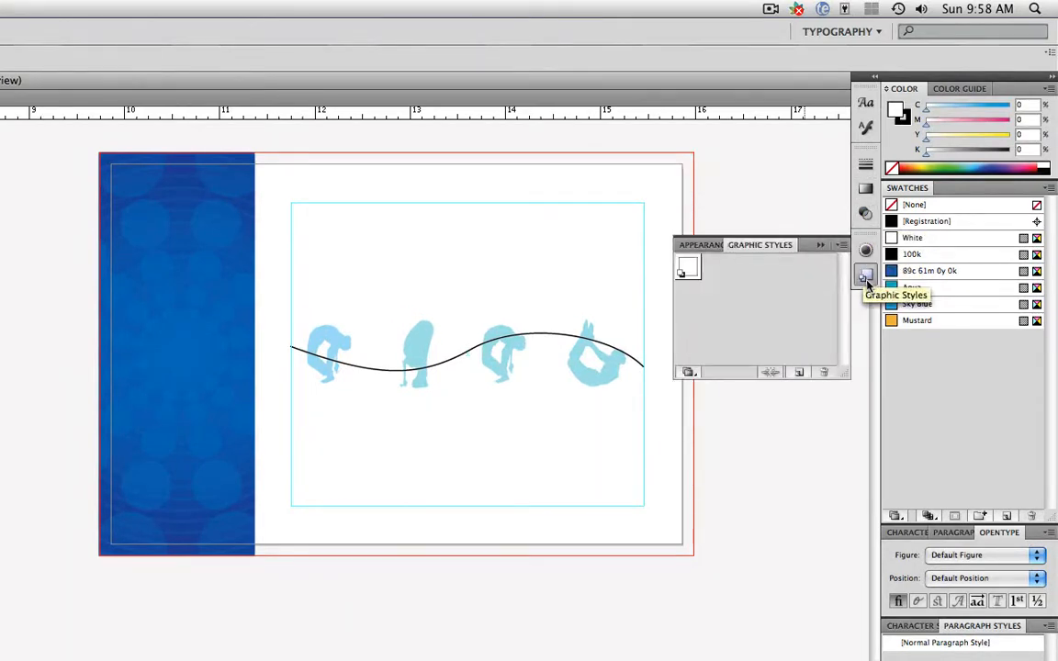
click(866, 277)
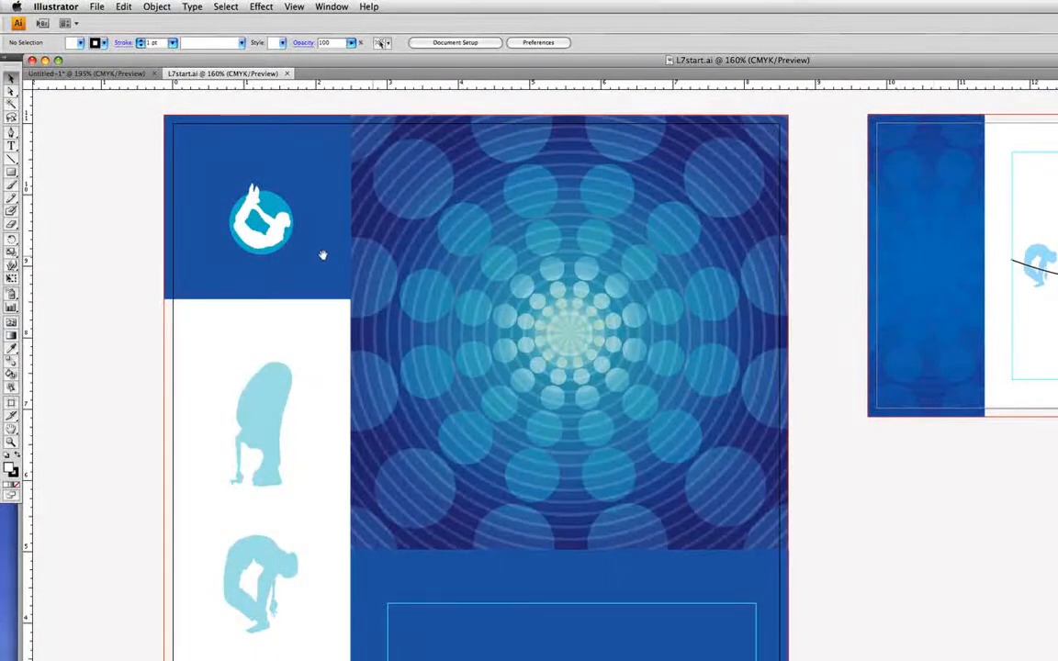
Pan to the empty pasteboard left of the brochure and show the Type tool flyout
drag(313, 256, 664, 238)
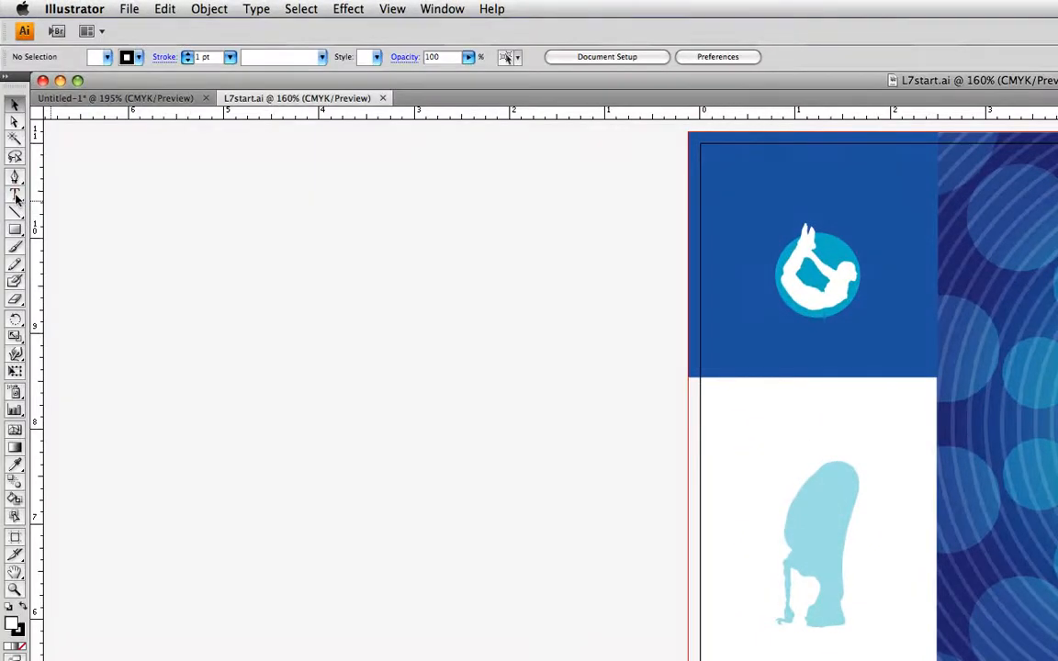
click(14, 196)
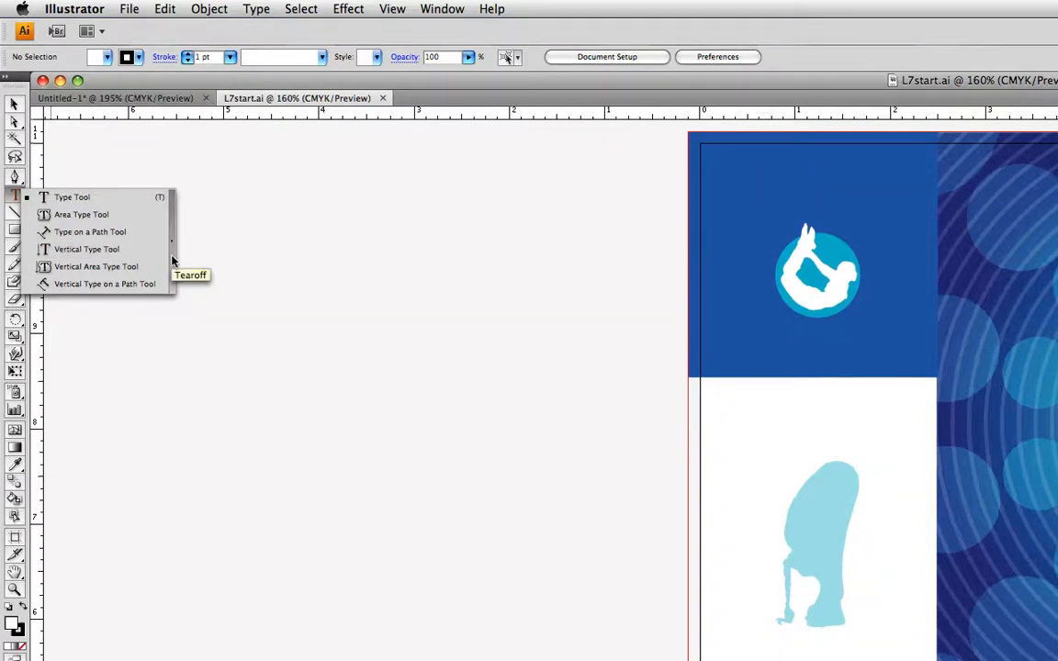
Tear off the six type tools into a floating panel on the pasteboard, then pick the Type tool
click(171, 261)
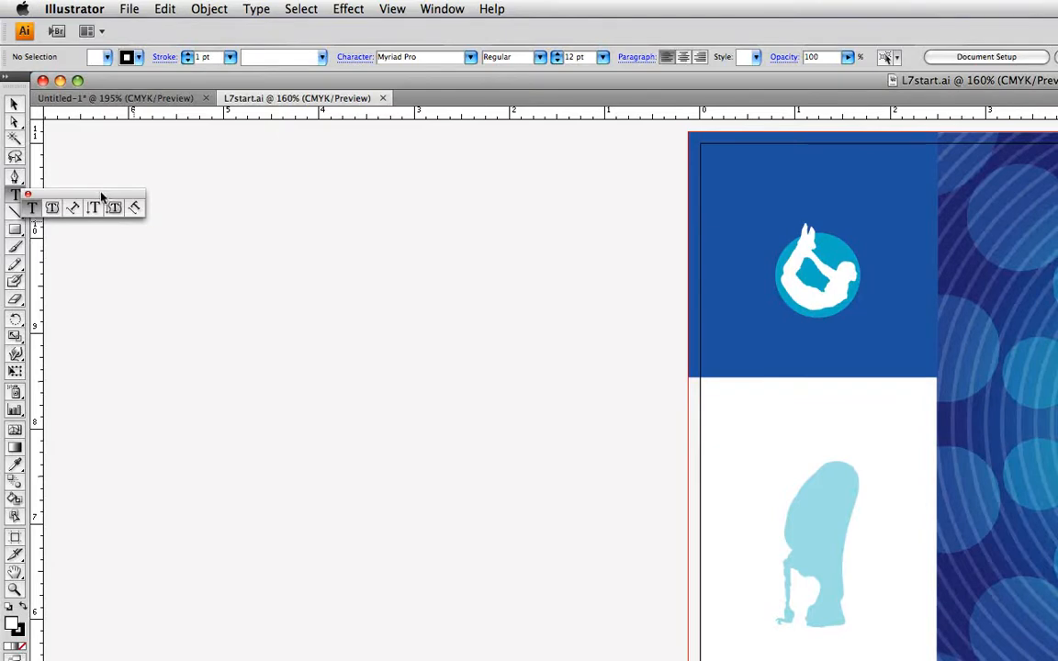
drag(107, 196, 256, 181)
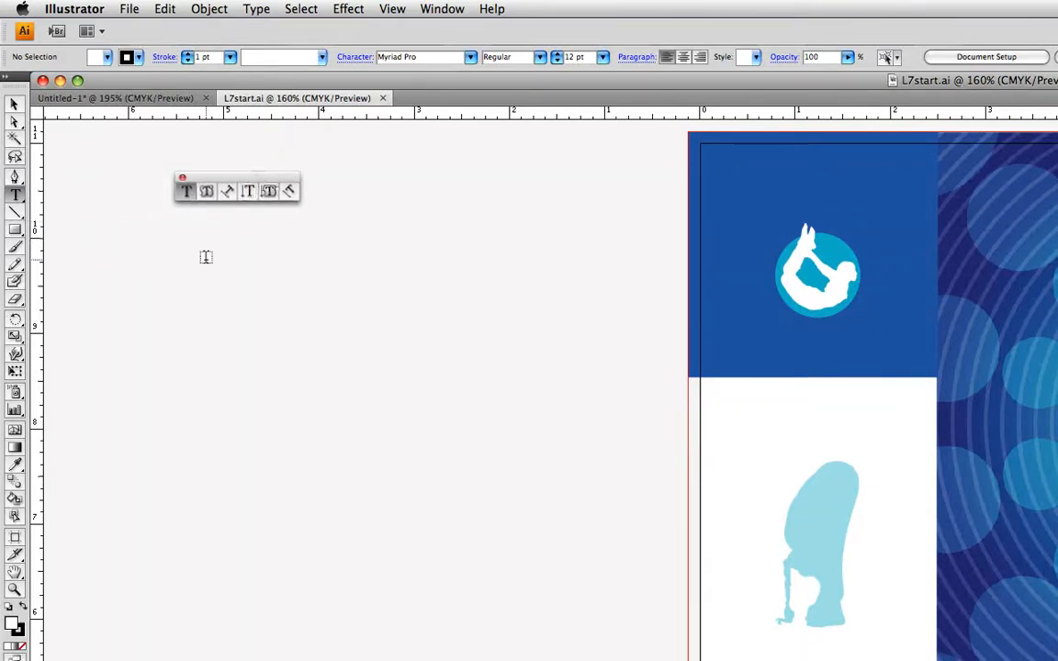
click(14, 104)
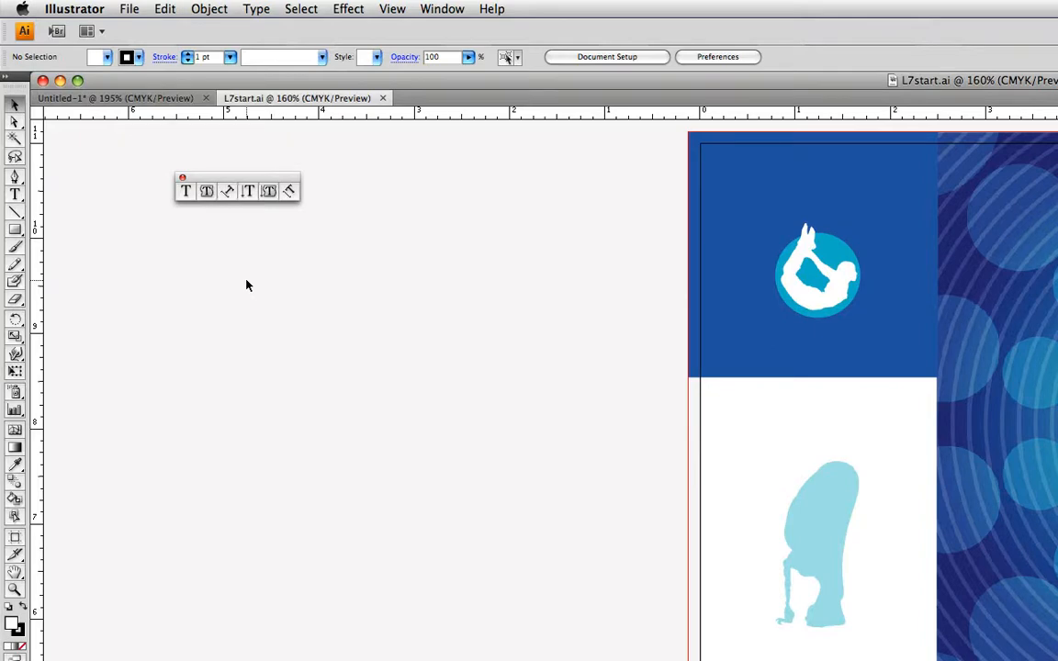
click(185, 192)
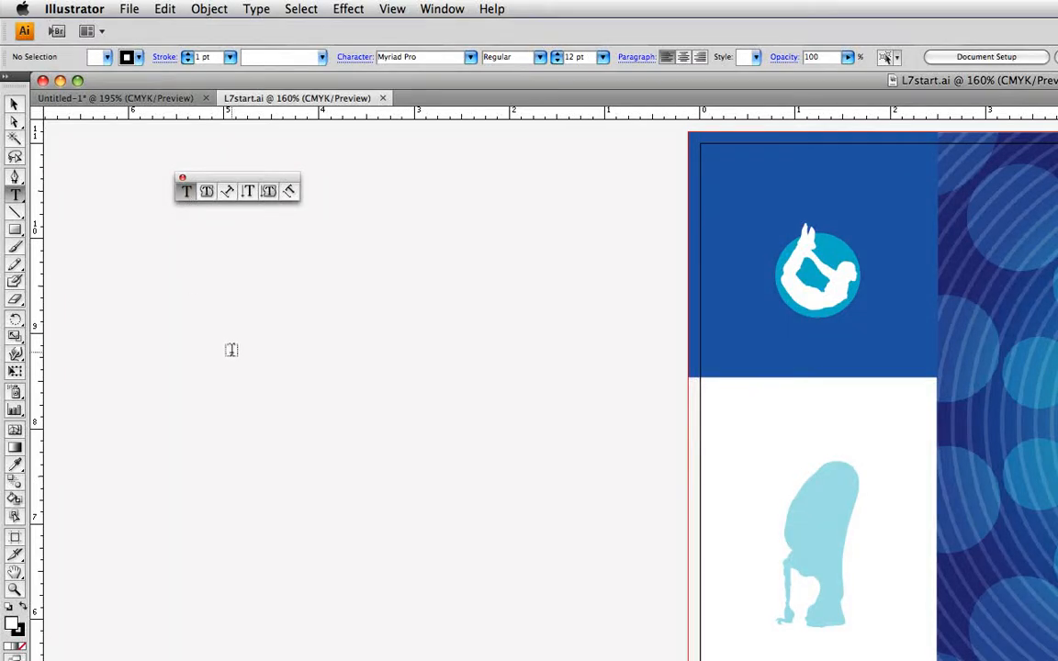
Add point text reading 'ilugiug igiugu giuguigiu giugugiug ugiuiugu' on the pasteboard
click(231, 350)
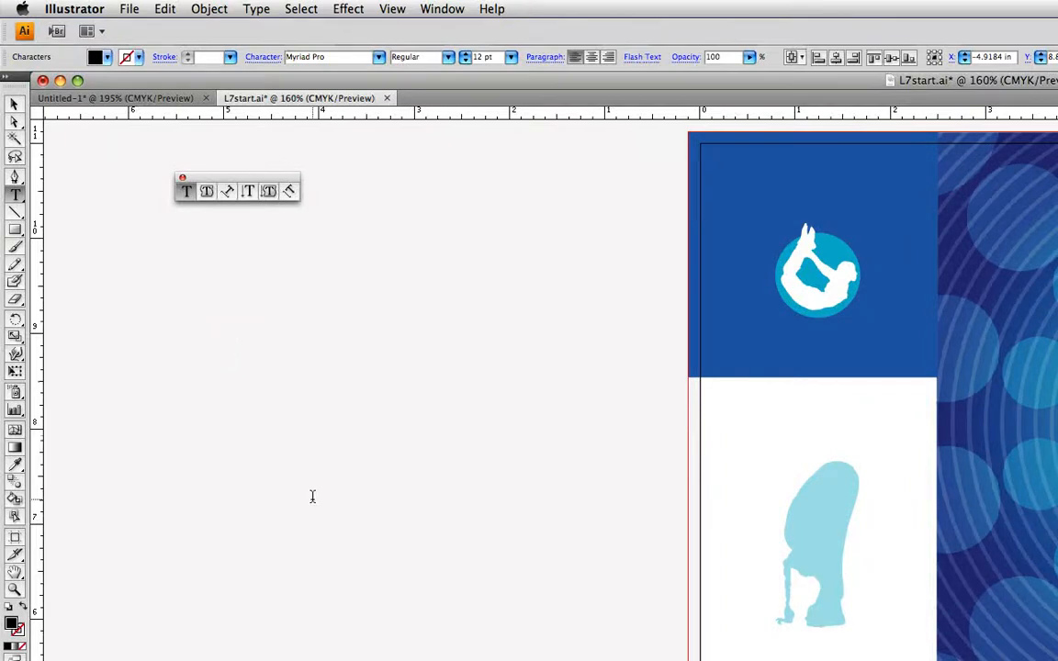
text(ilugiug igiugu giuguigiu giugugiug ugiuiugu)
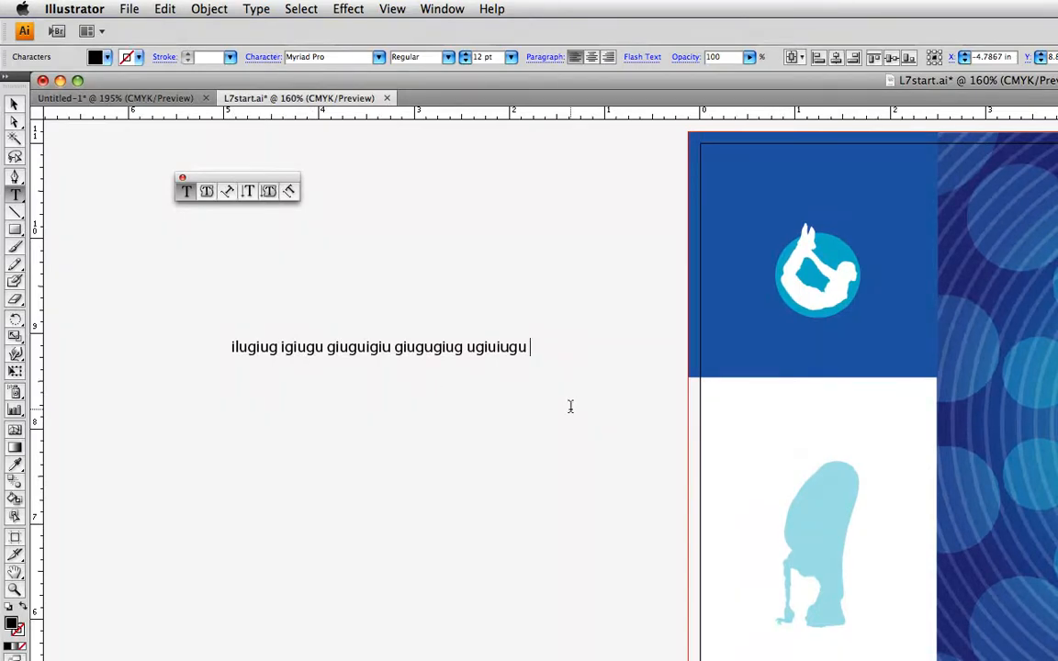
Move the placeholder text line slightly down and to the right
click(14, 104)
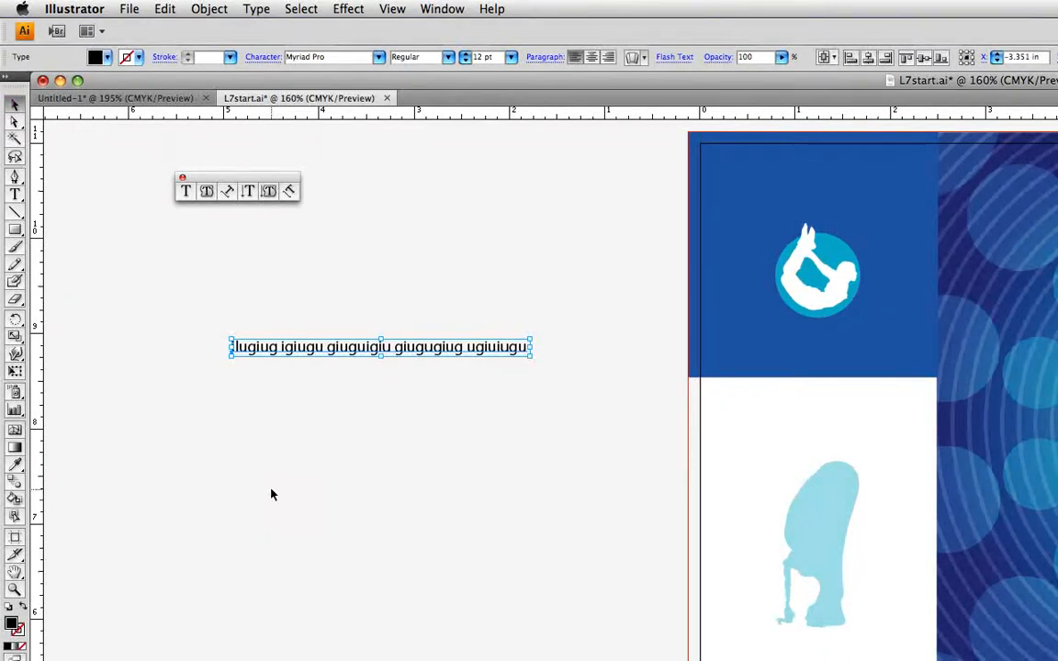
drag(328, 351, 376, 369)
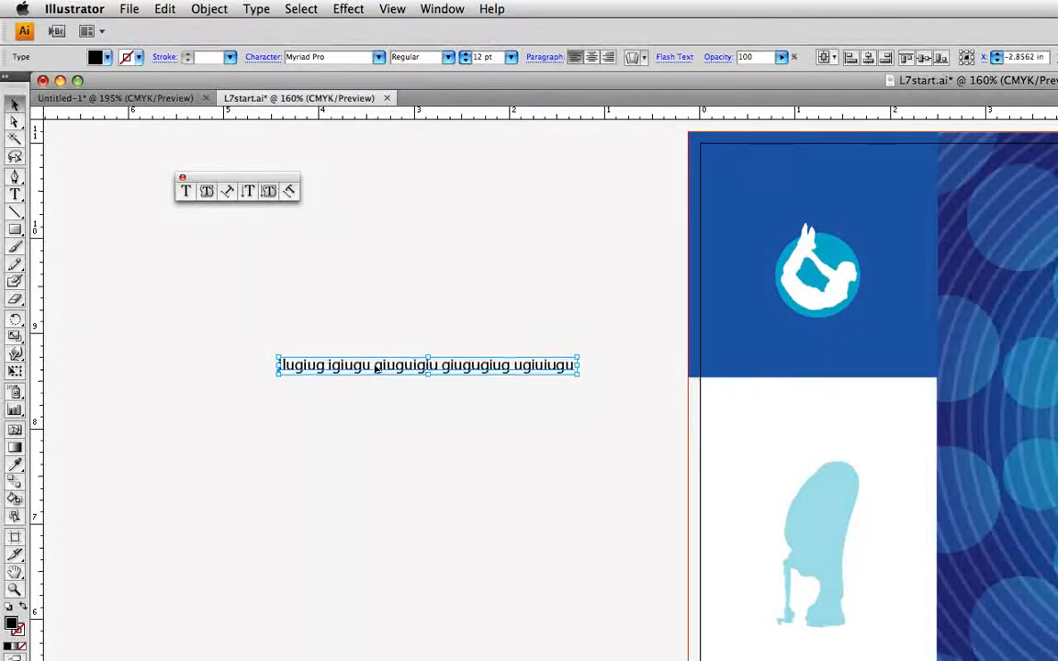
click(15, 120)
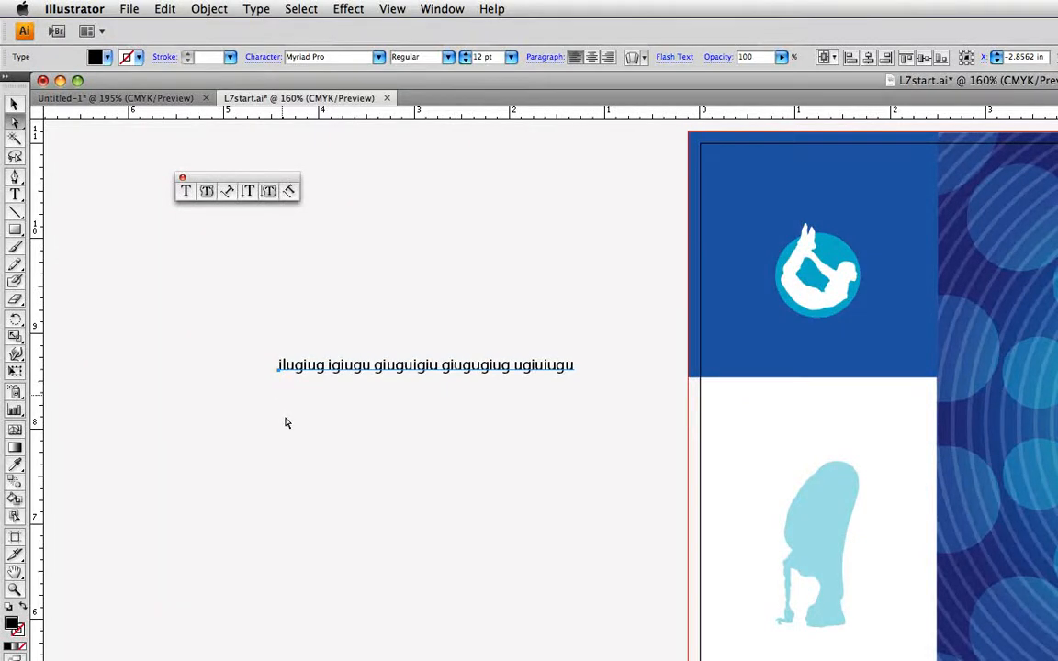
Try center and right alignment on the line, then set it back to left-aligned
click(593, 57)
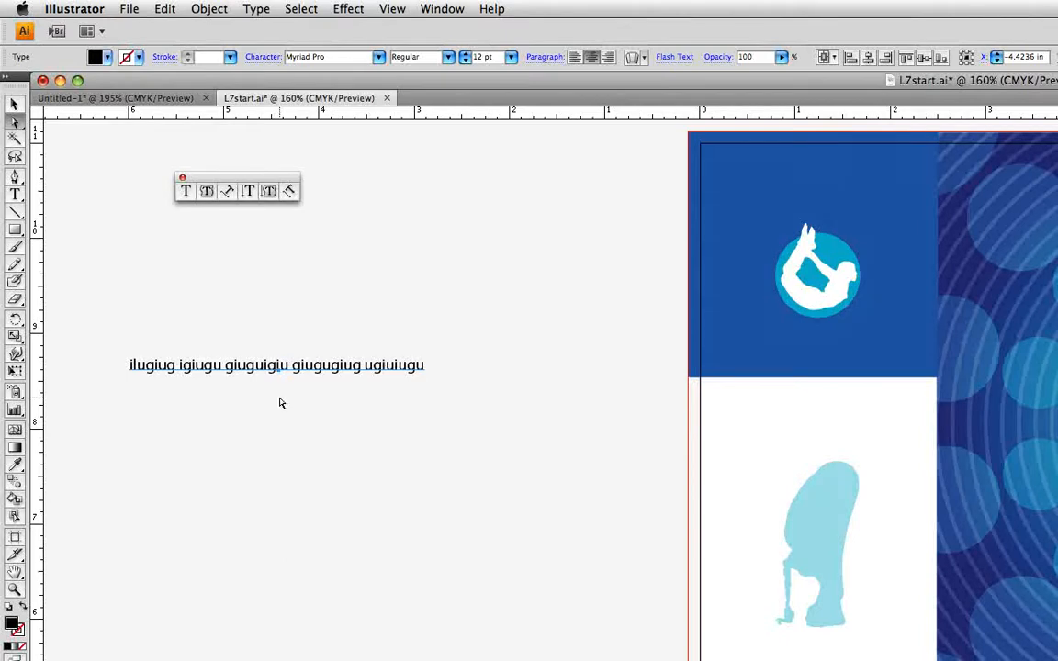
click(607, 58)
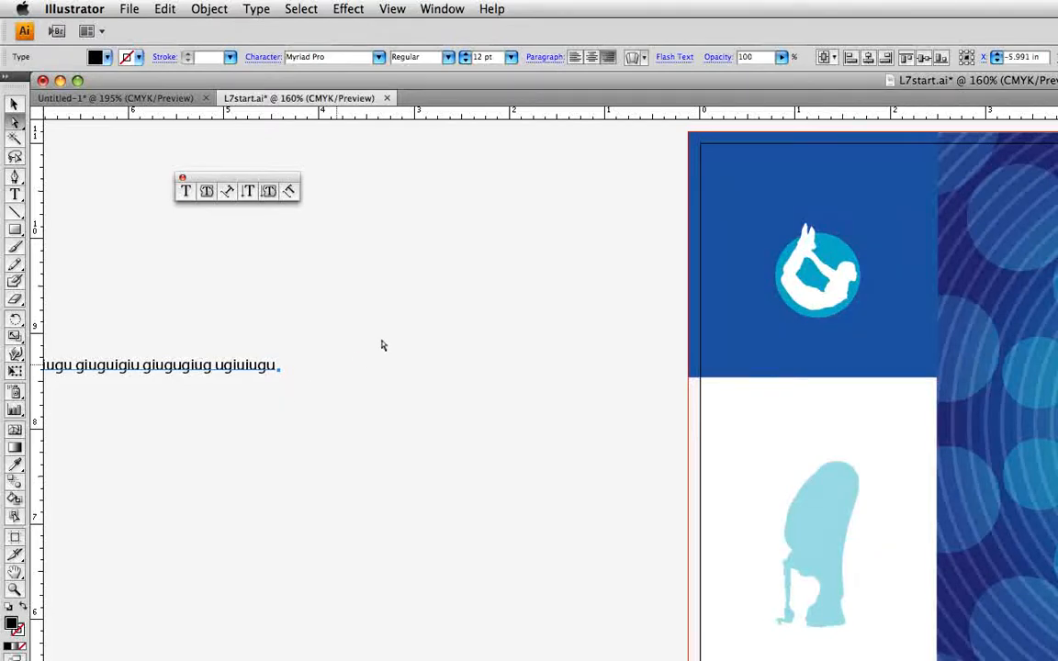
click(575, 58)
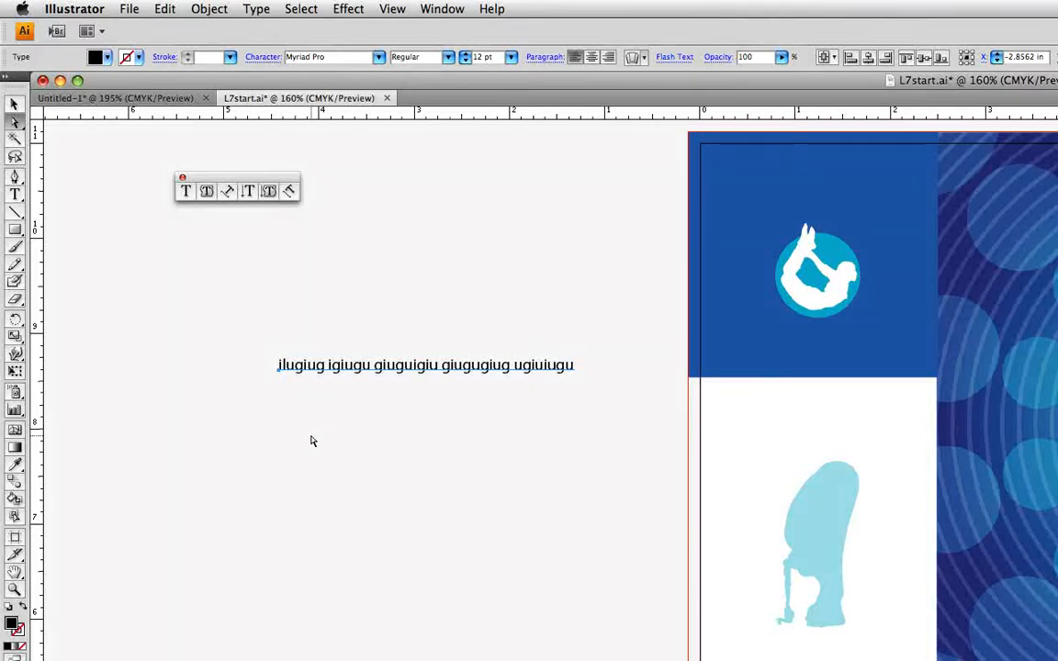
click(195, 392)
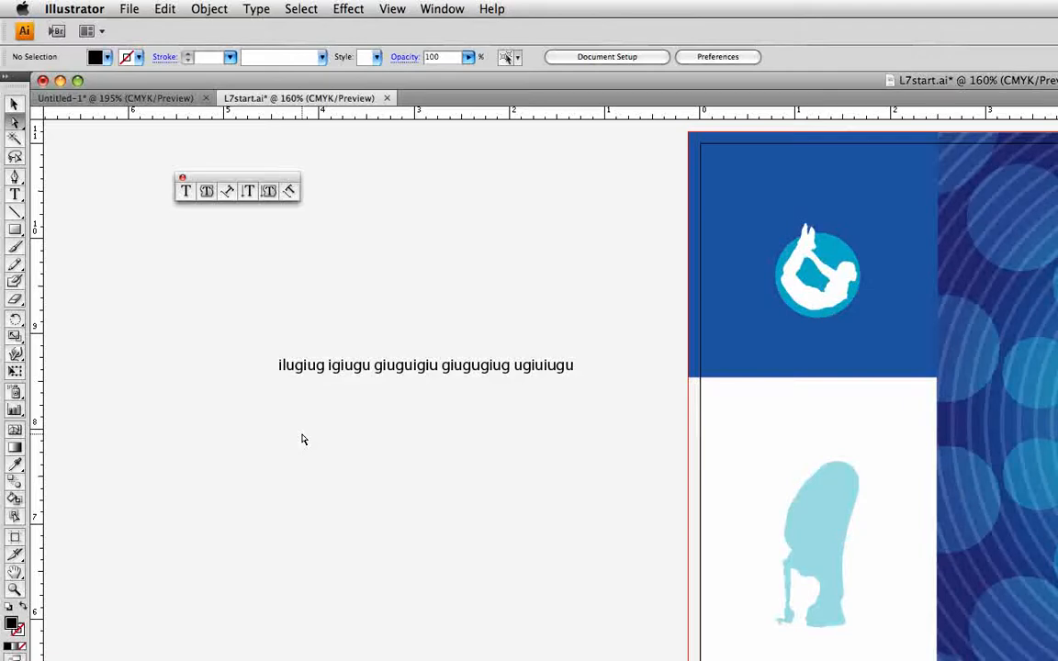
click(184, 191)
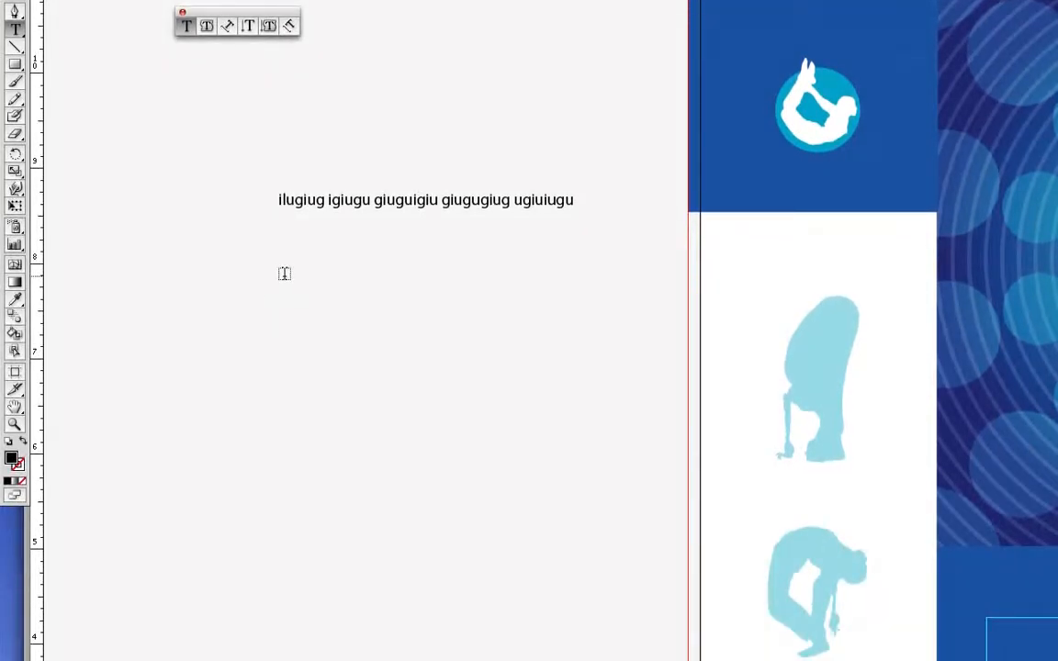
Draw a tall area-text frame below the point text and fill it with placeholder text
drag(285, 273, 529, 606)
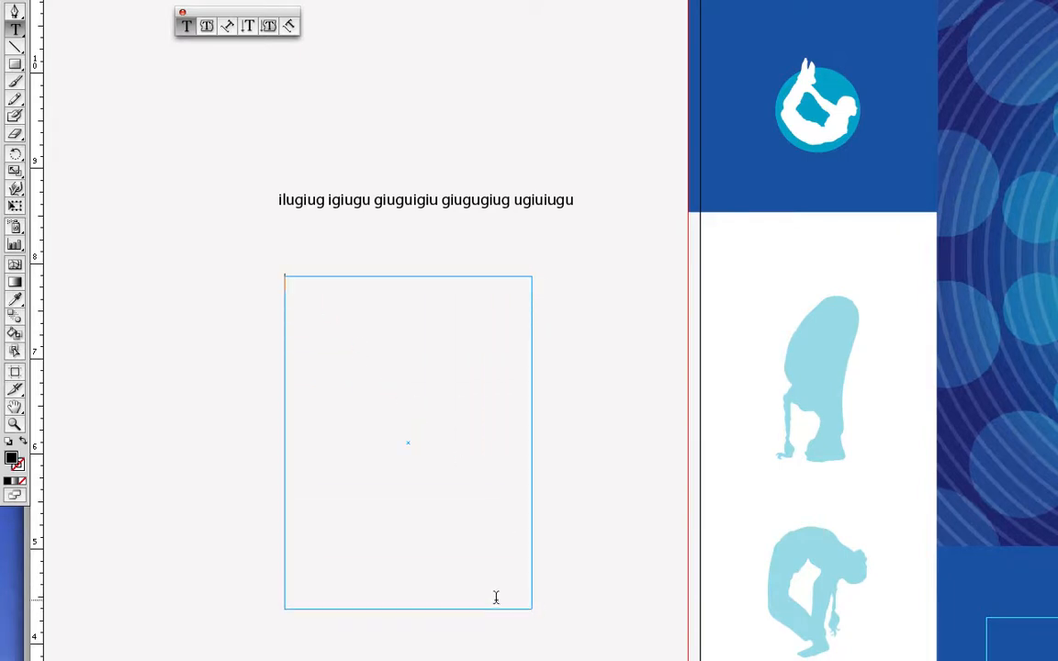
text(o8g hp 8h8h8h)
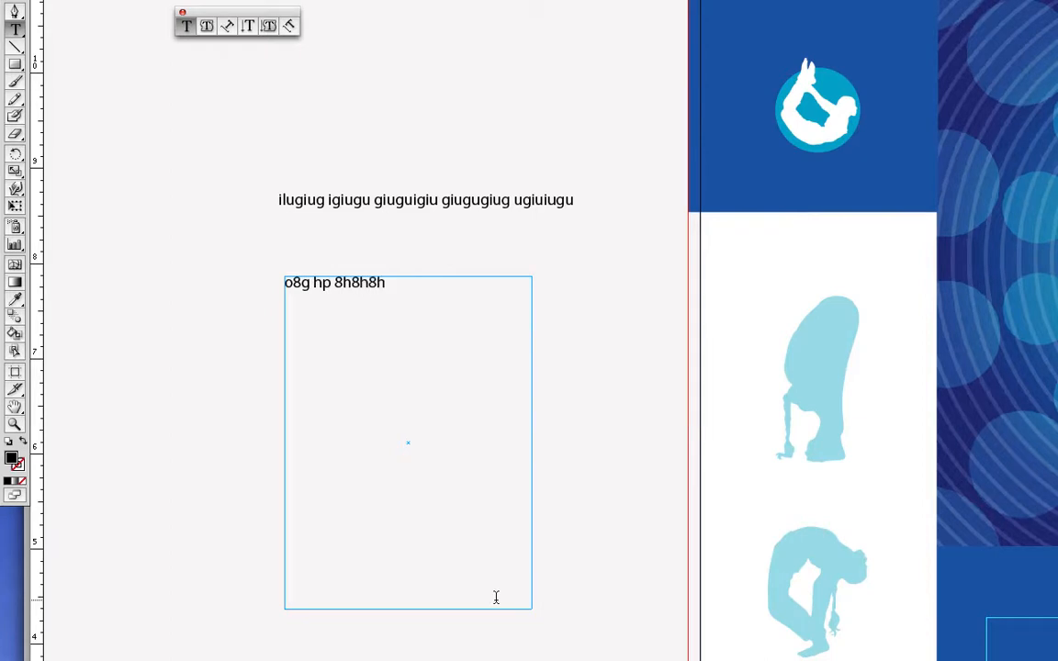
text(8 09u9u90u90u09u [u90 9)
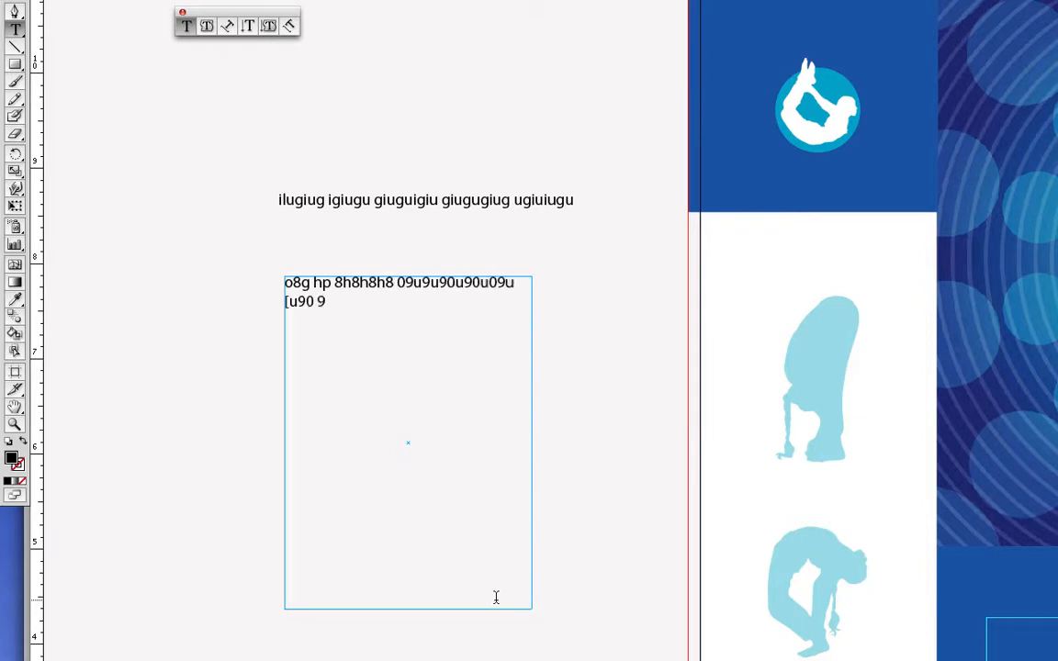
text(90u9u uuu9uu 9uu)
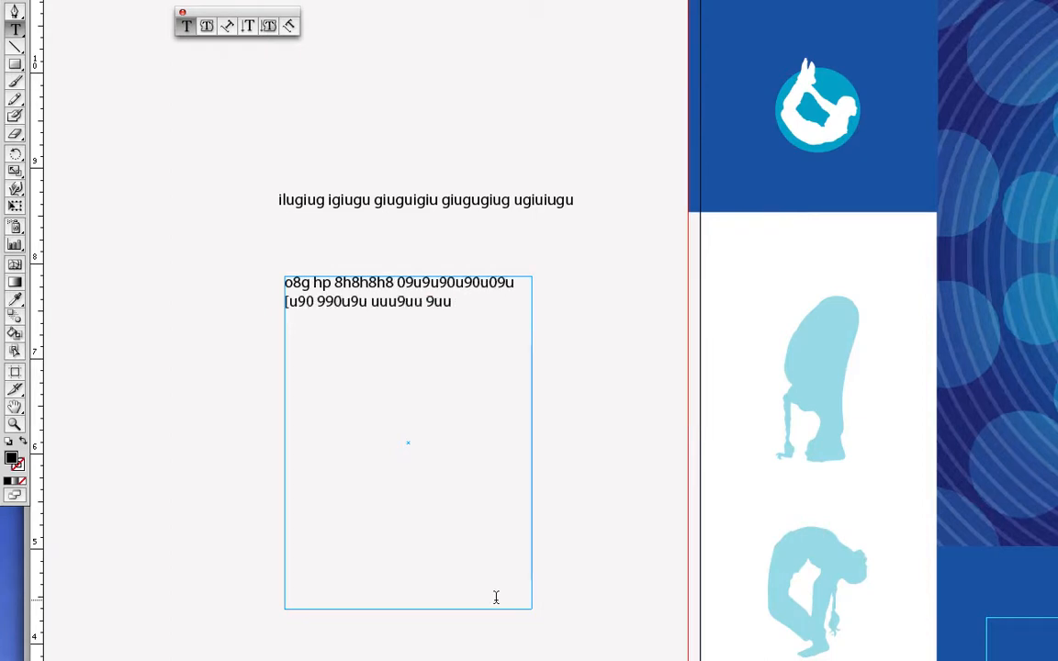
text(uuu 9u9uu =9u)
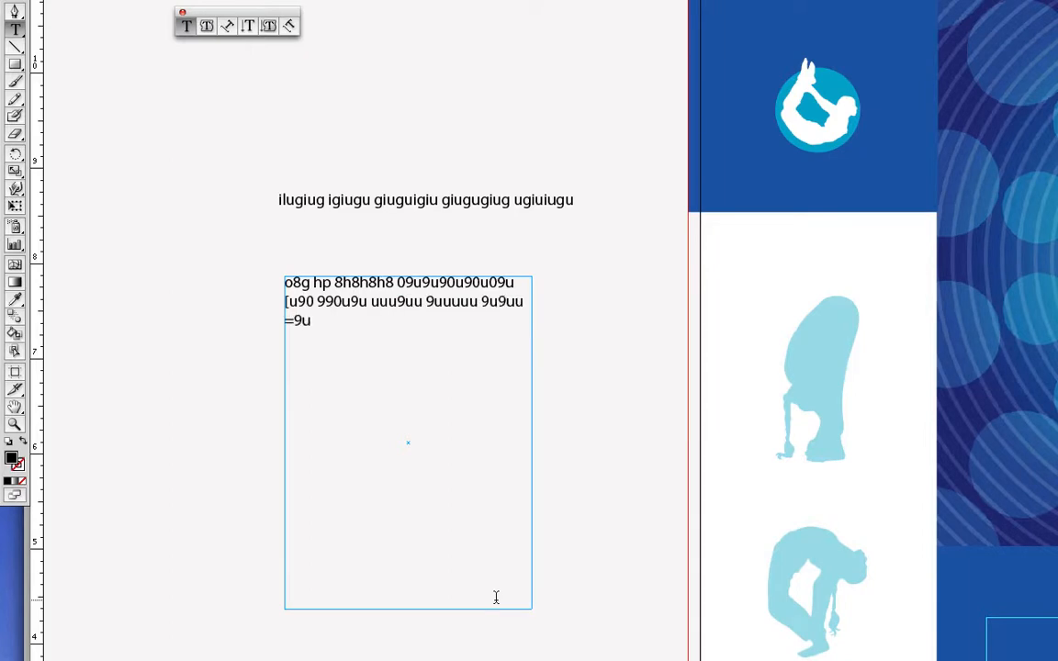
text(u09 90uu9u9uu9 09u9u9)
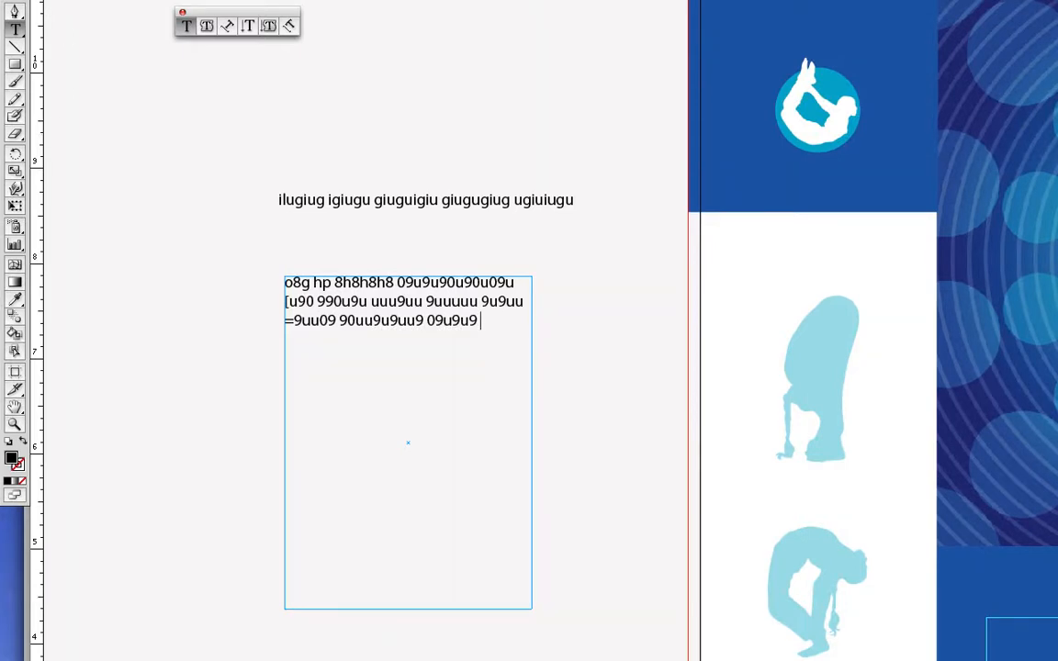
key(Escape)
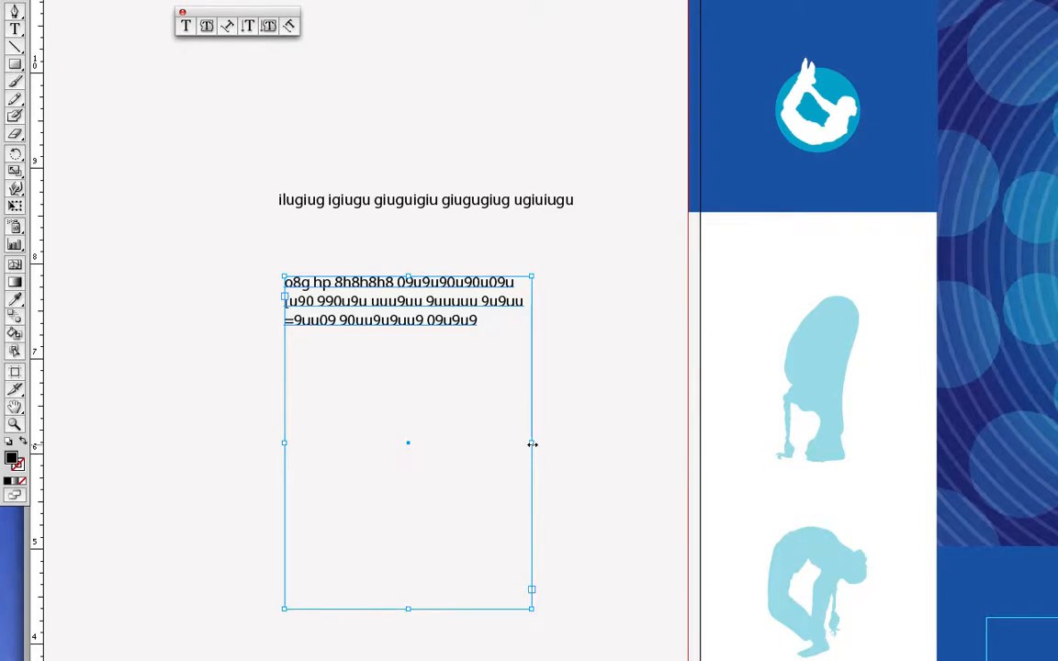
Narrow and shorten the text frame until its text wraps into five lines, then deselect
drag(531, 444, 458, 442)
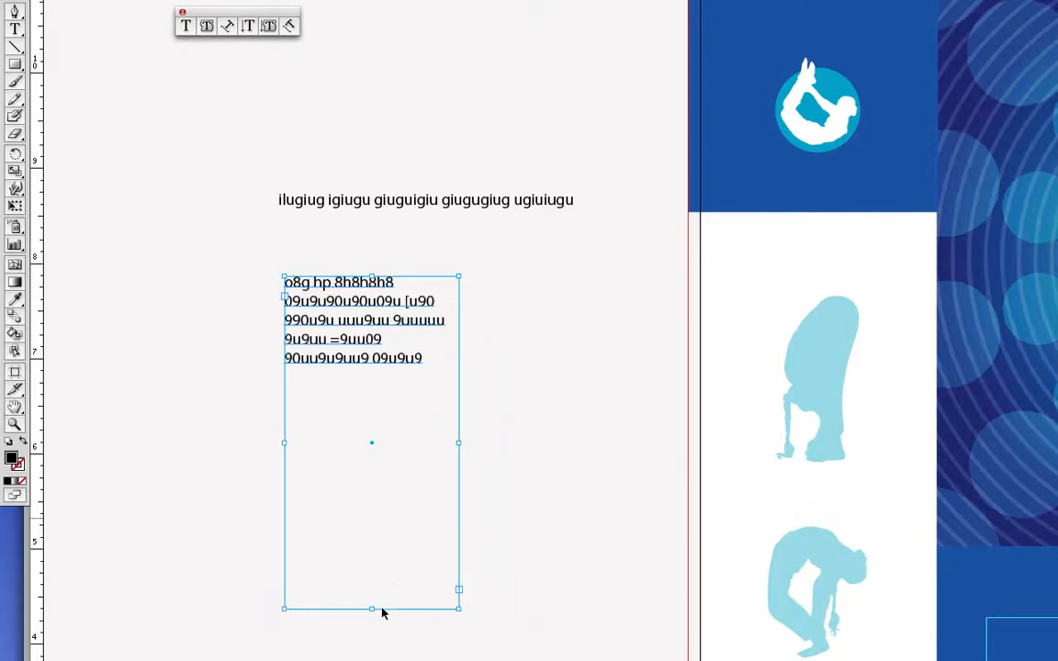
drag(371, 609, 372, 415)
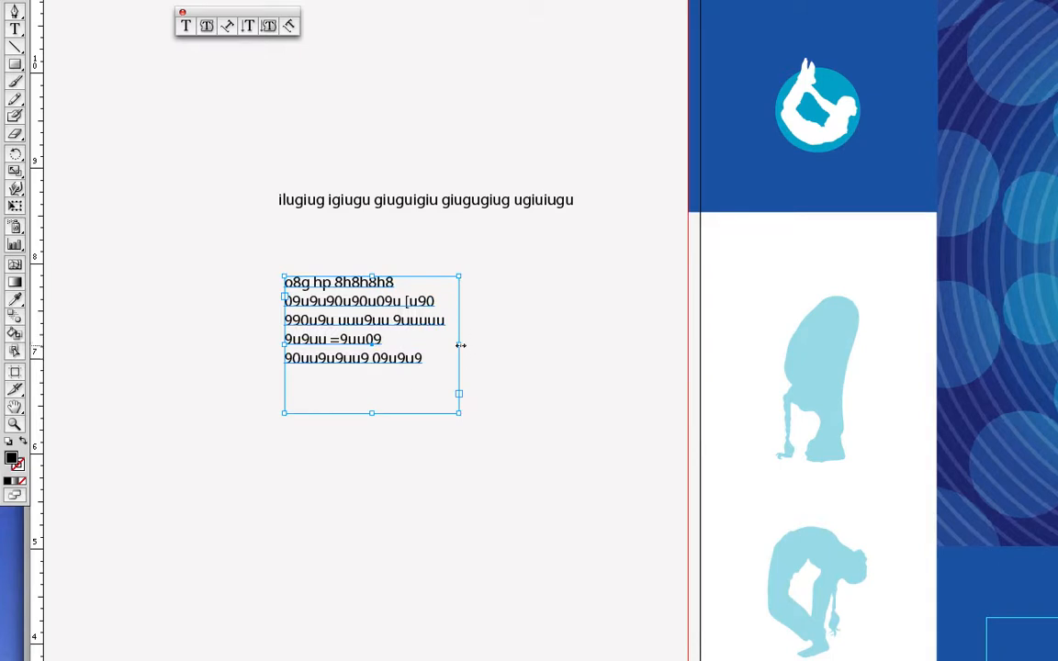
drag(459, 344, 601, 358)
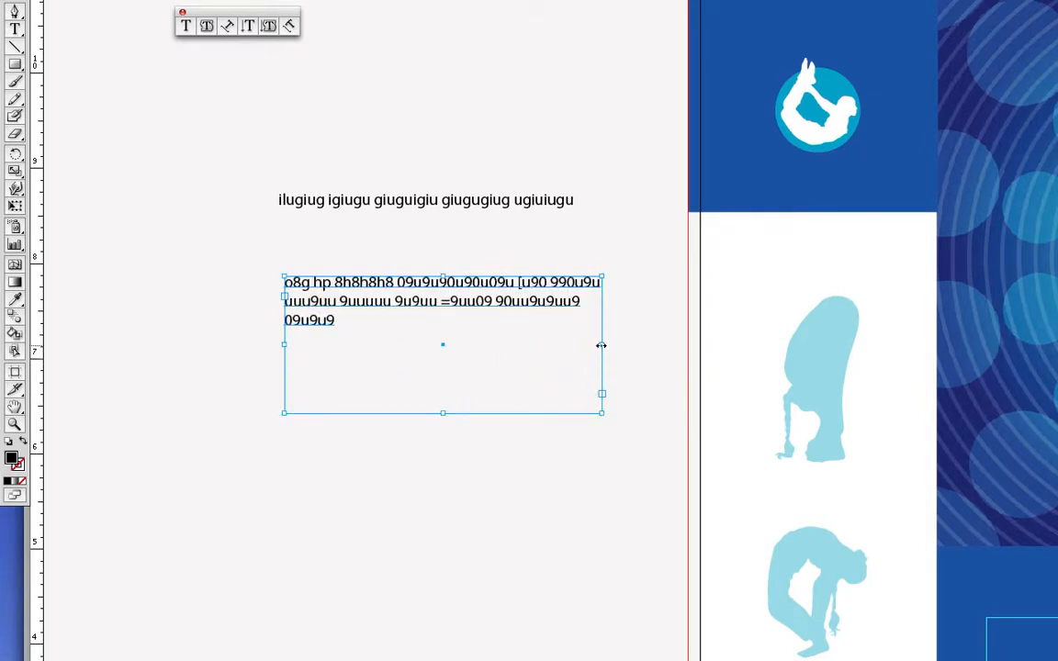
drag(602, 345, 440, 344)
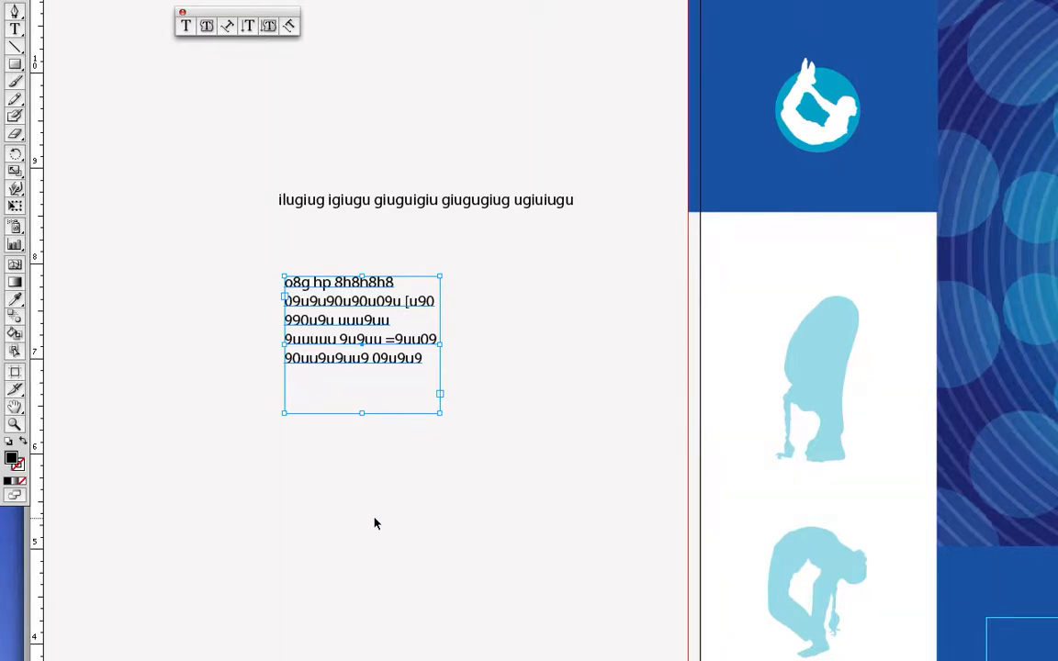
click(187, 373)
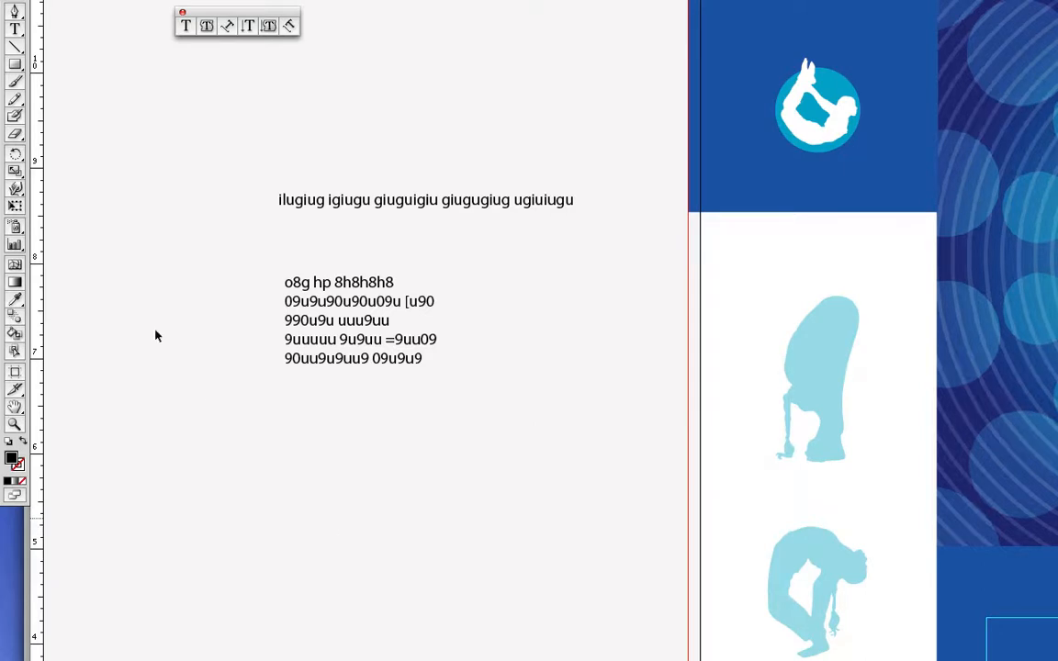
Draw an S-shaped curve below the text frame with the Pen tool, set its fill to None, and pick Type on a Path
click(15, 11)
drag(221, 569, 247, 518)
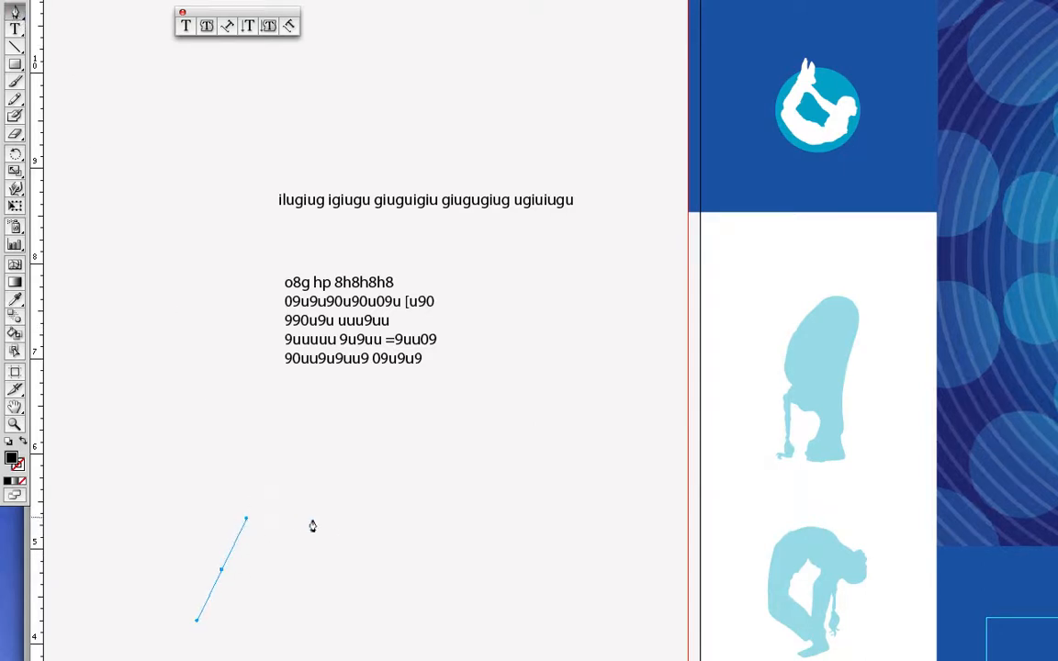
drag(317, 521, 407, 574)
drag(484, 533, 533, 463)
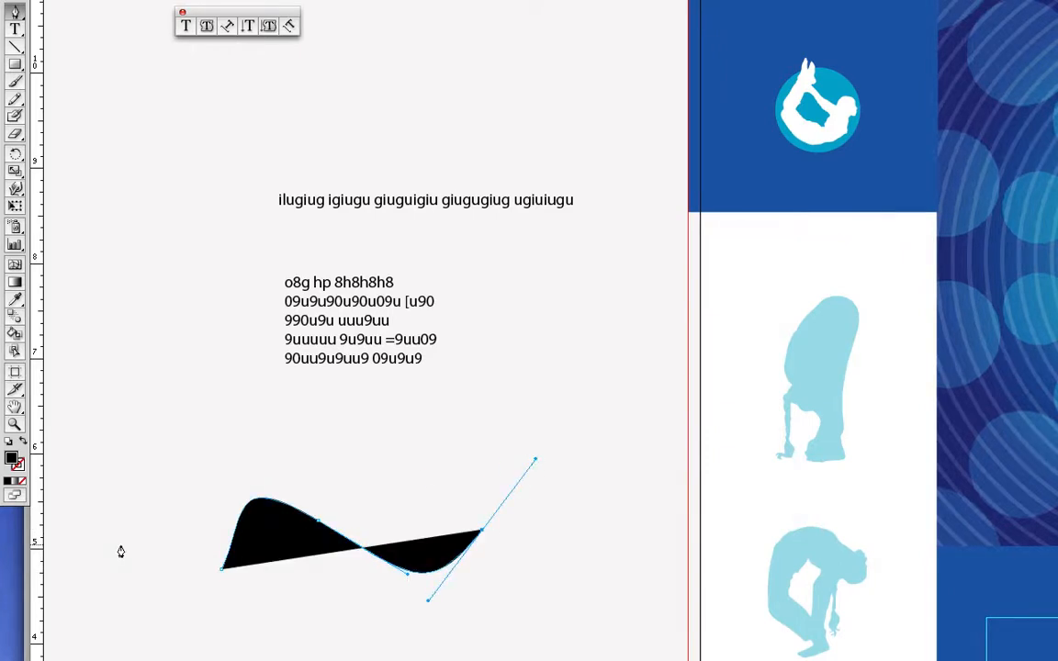
click(21, 483)
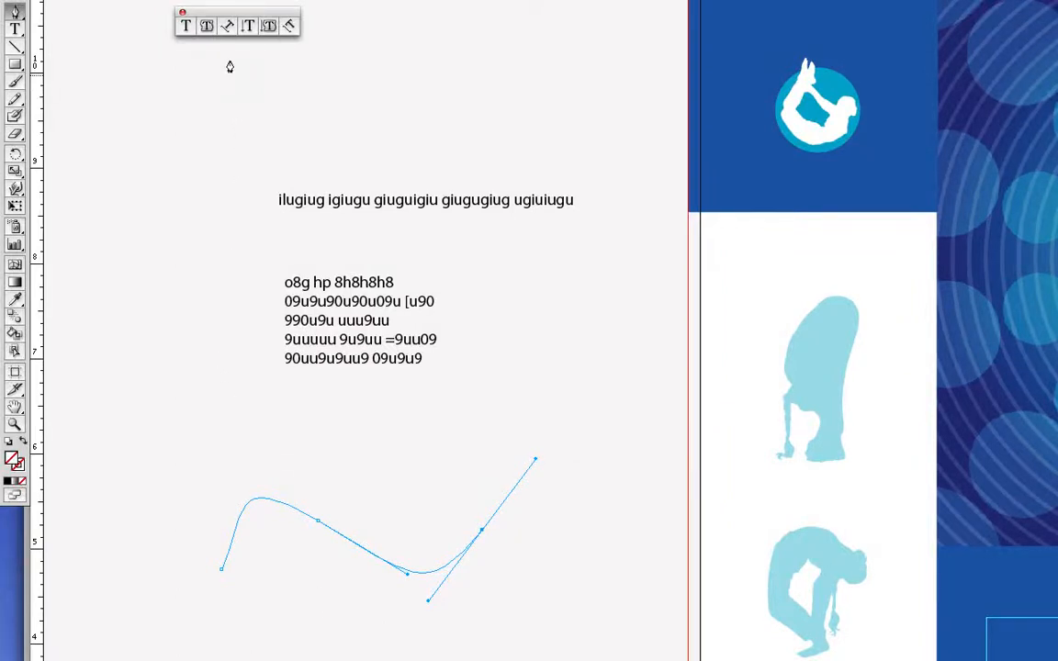
click(228, 27)
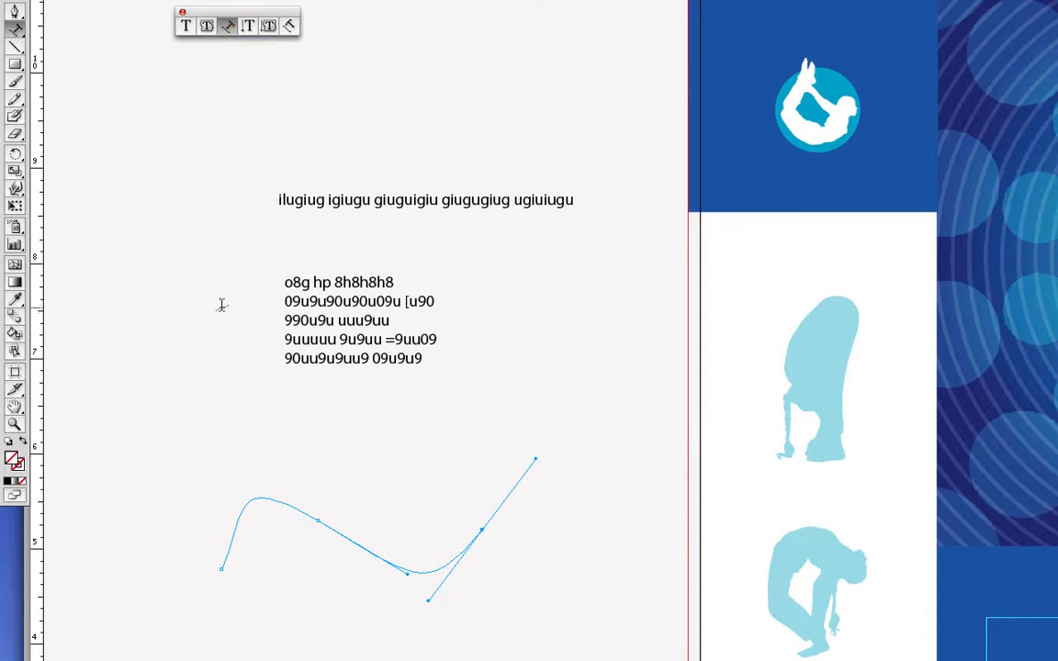
click(229, 542)
text(oi)
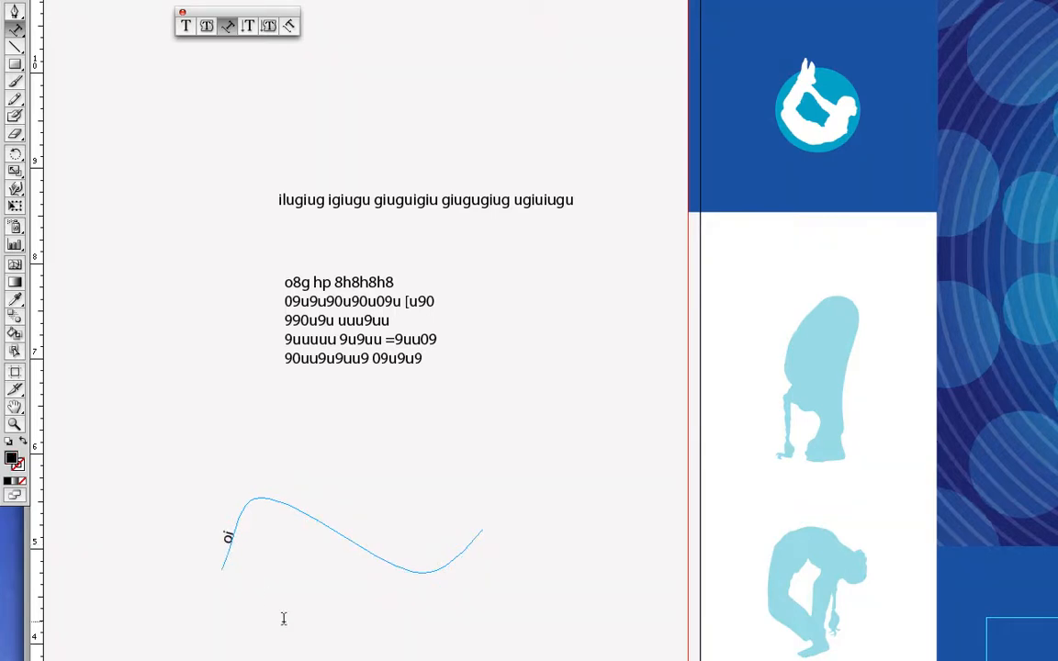
text(78g 998898y p99889y8 089 098989y)
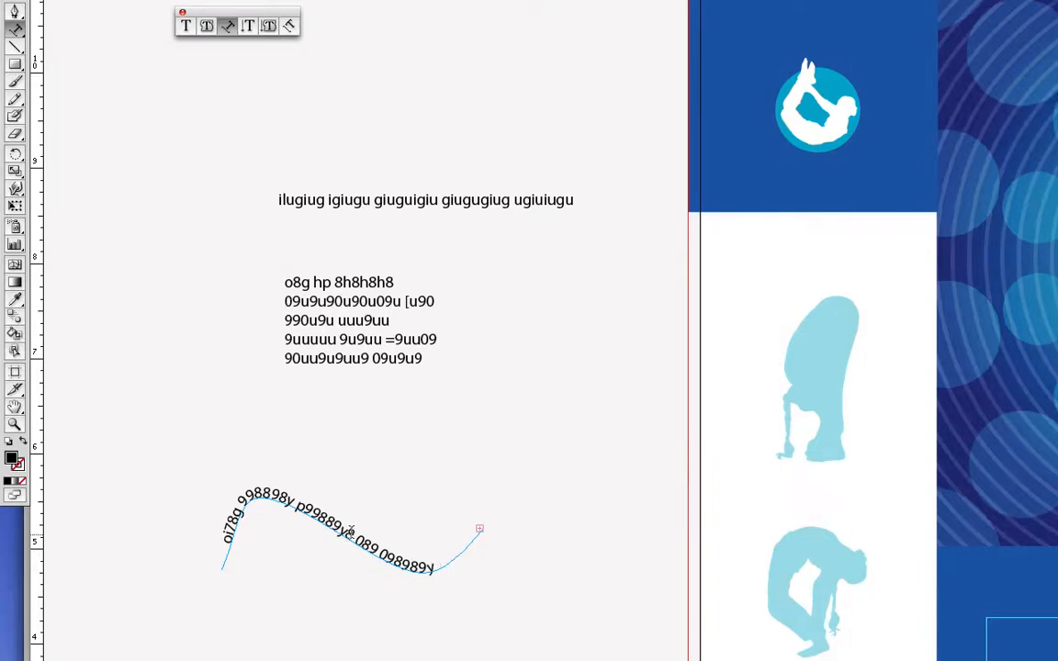
mouse_move(323, 518)
mouse_down()
mouse_move(353, 538)
mouse_move(313, 510)
mouse_up()
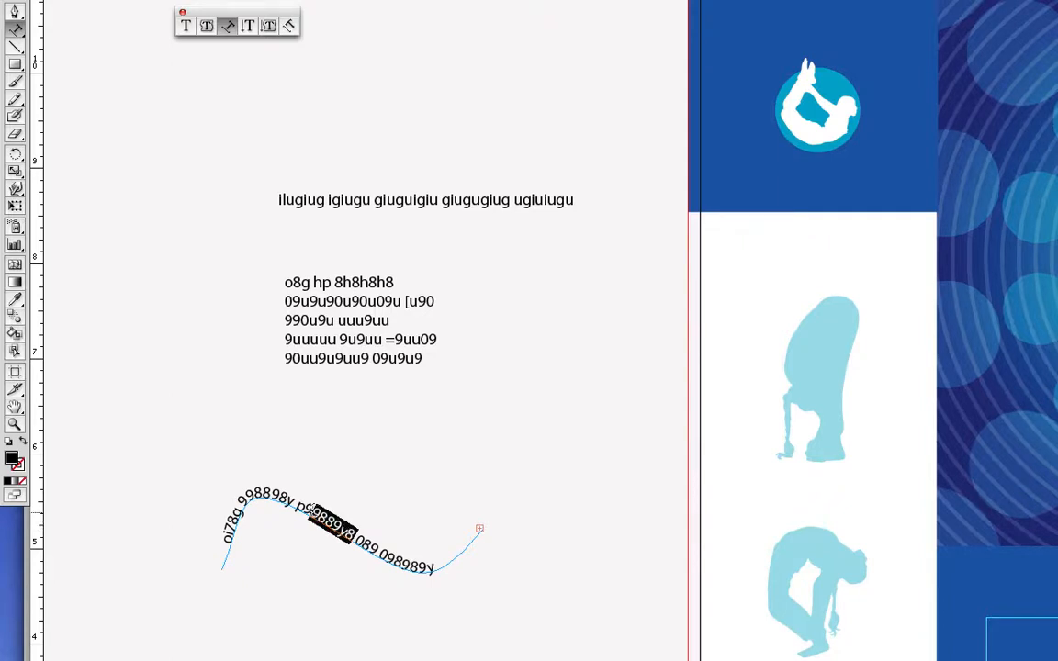
Select all the path text, then center it and right-align it toward the curve's end
key(super)
key(super+a)
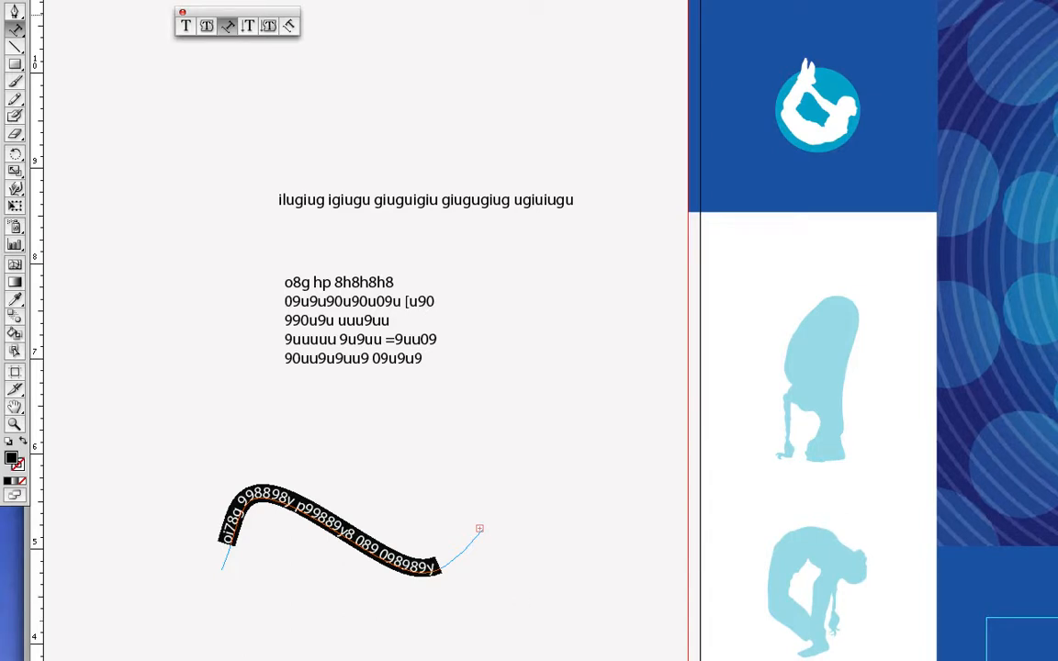
key(shift+super+c)
key(shift+super+r)
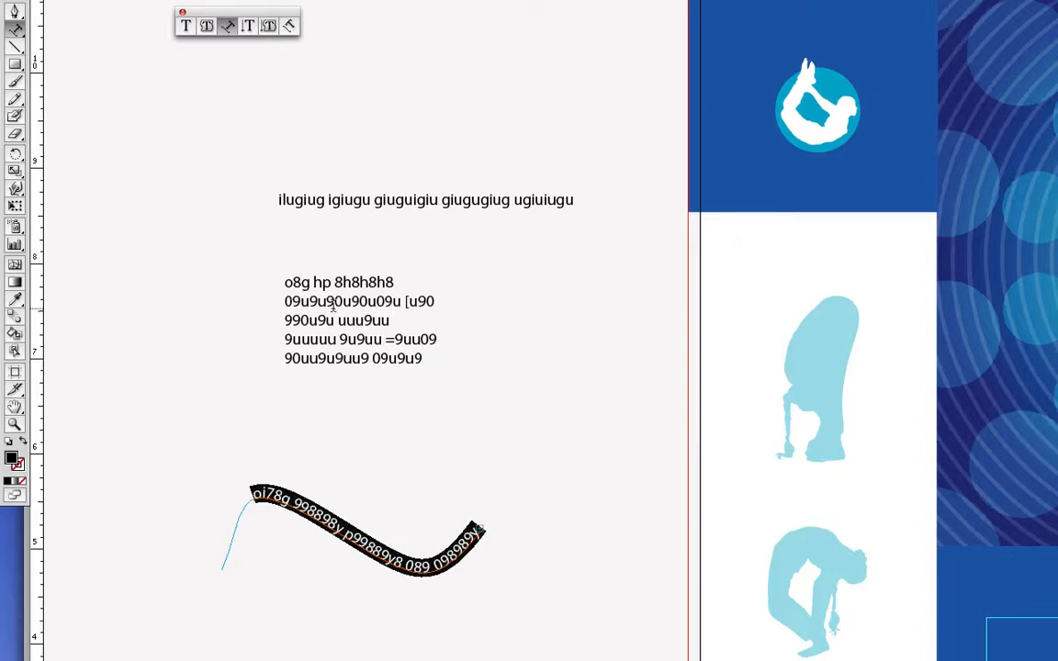
drag(332, 306, 359, 340)
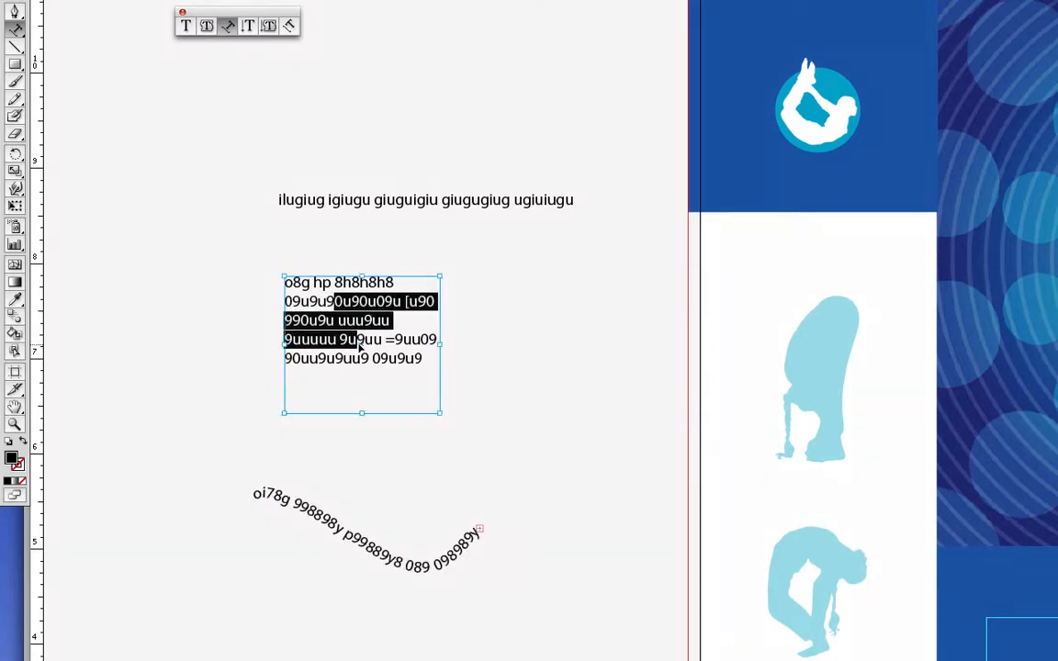
key(ctrl+a)
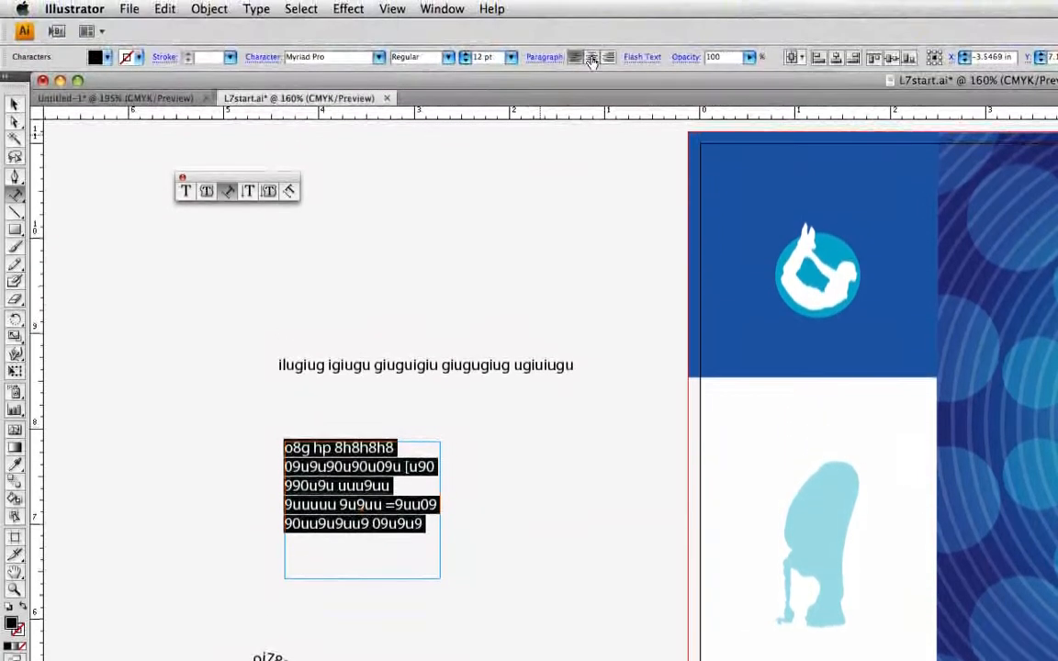
click(593, 58)
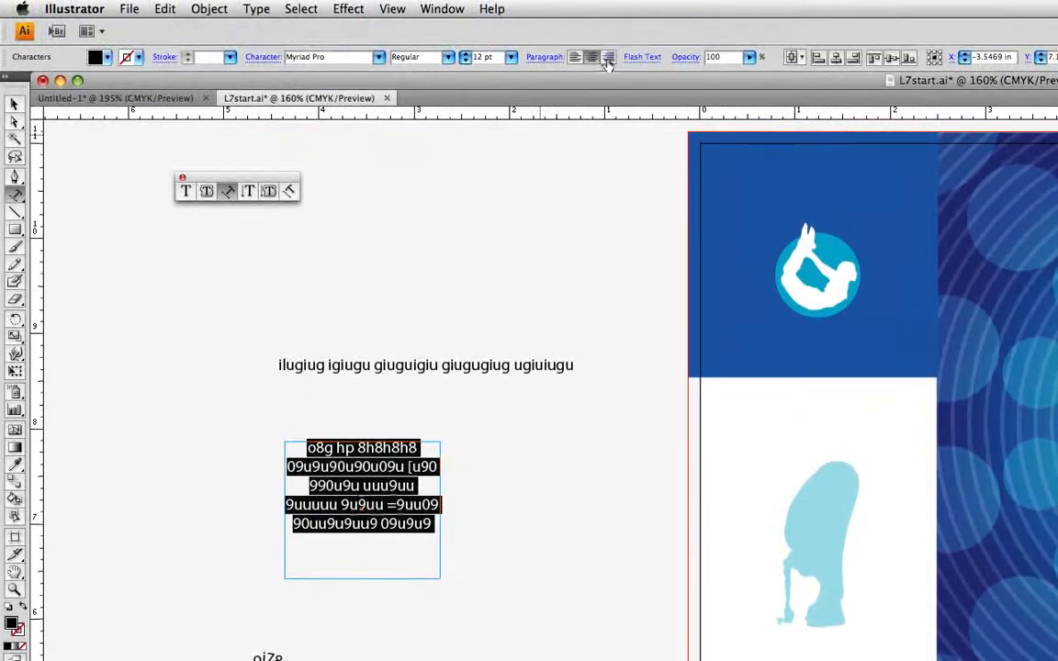
click(608, 58)
click(593, 58)
click(575, 58)
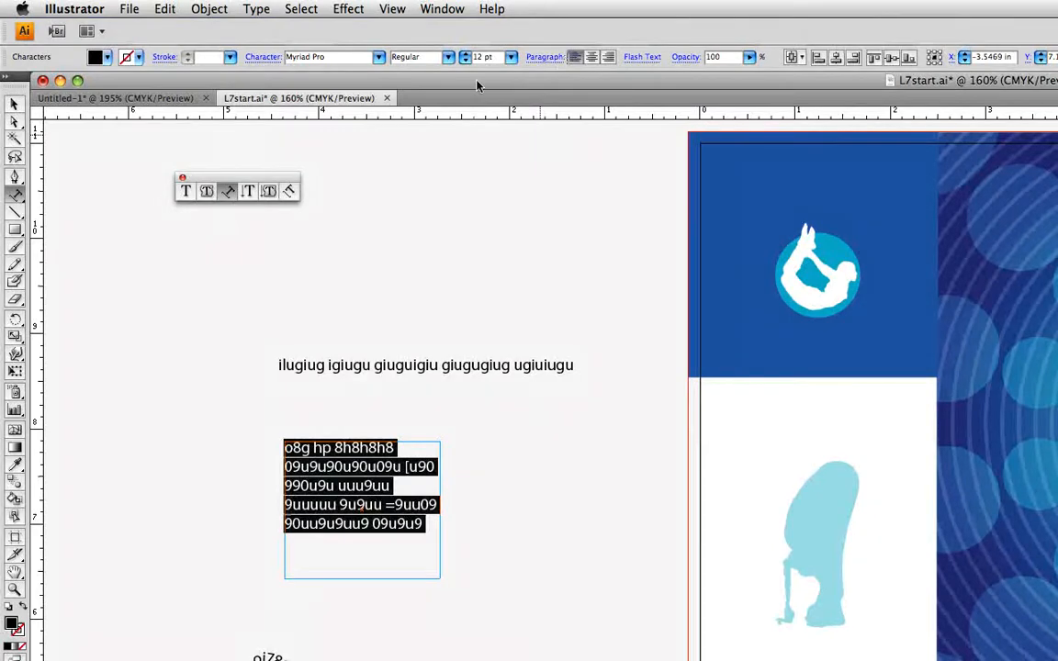
click(14, 104)
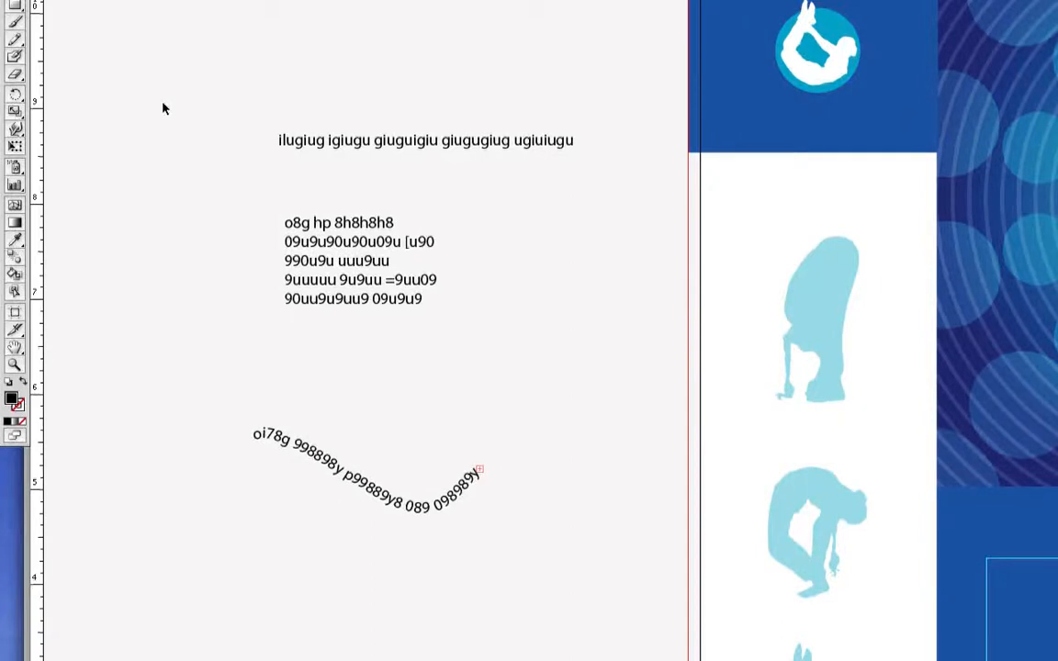
Delete the three practice text objects and zoom in on the white panel's figures
drag(160, 91, 584, 599)
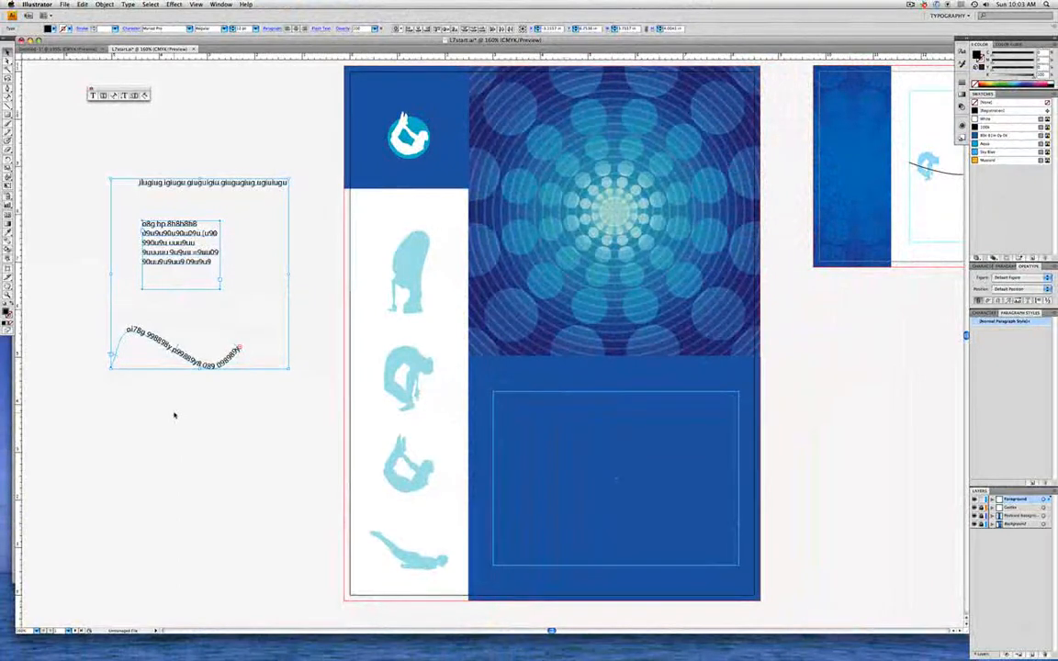
key(Delete)
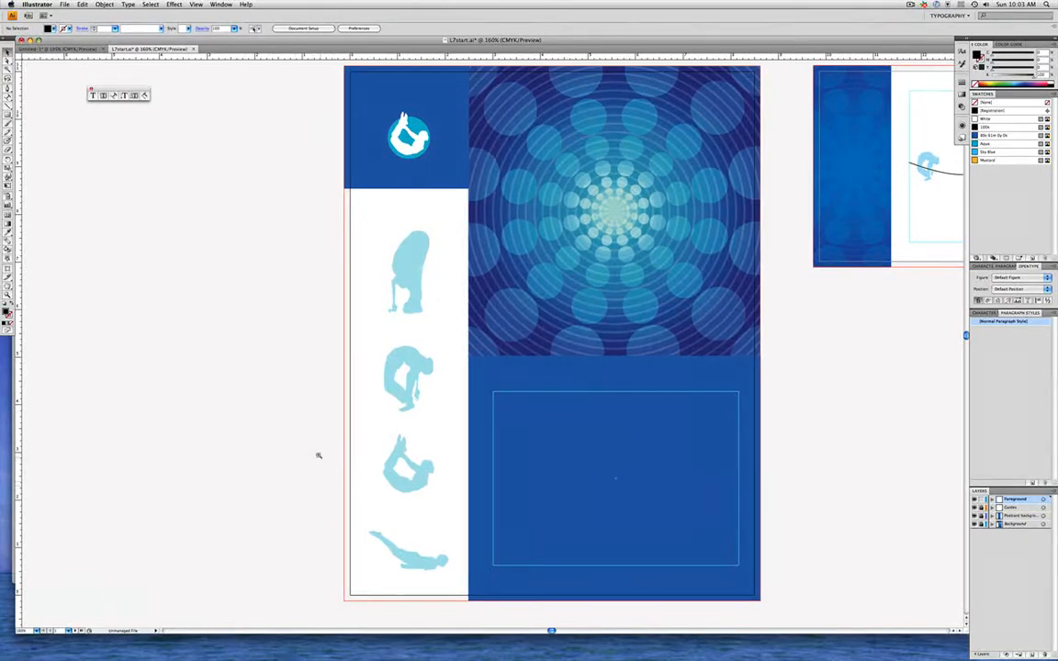
drag(312, 450, 551, 613)
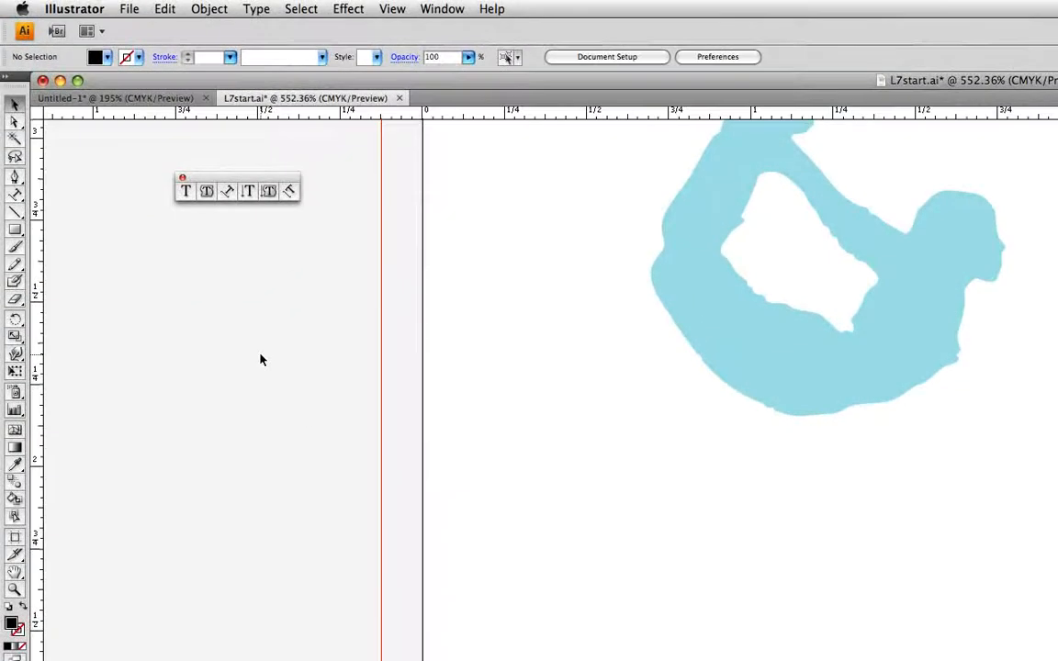
Type the studio's contact email as a text line above the lying figure
click(186, 191)
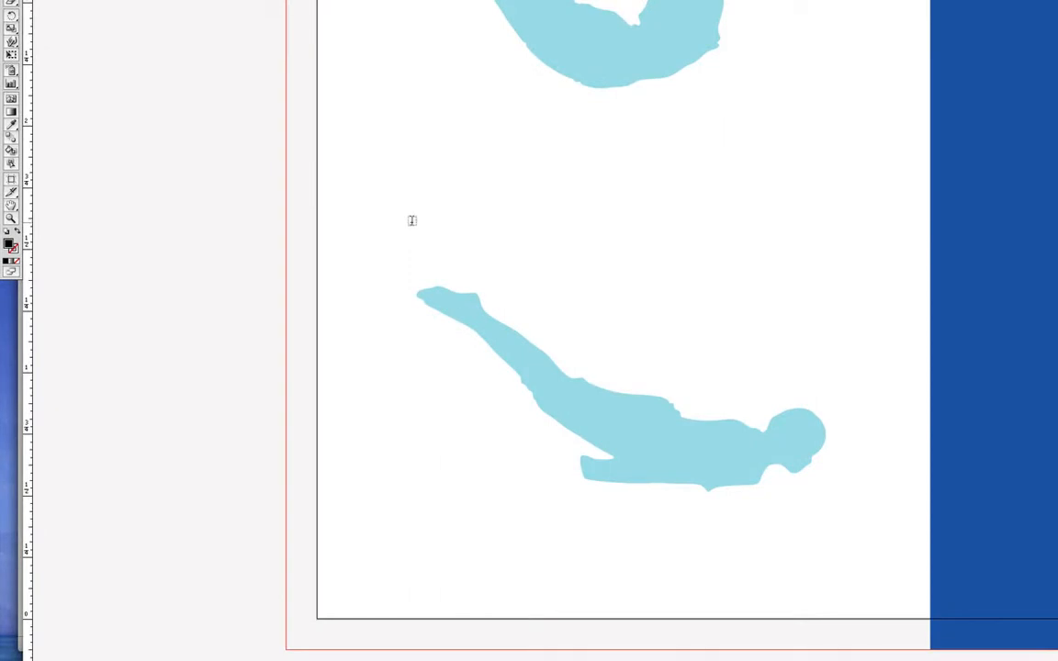
click(413, 220)
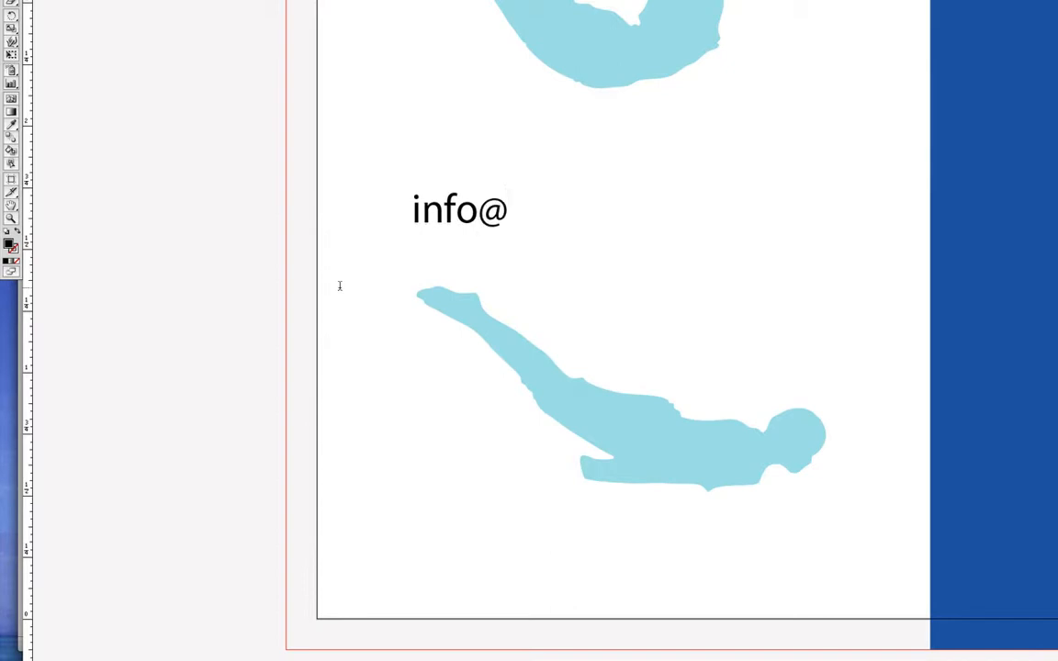
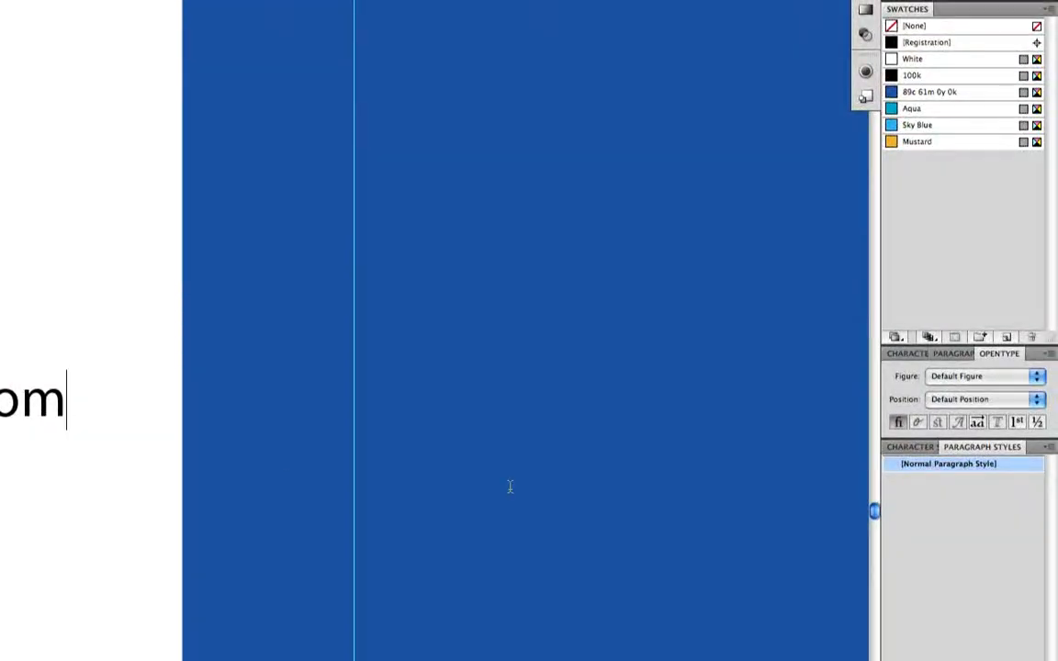
Show the Character panel and scroll up through its formatting options
click(906, 354)
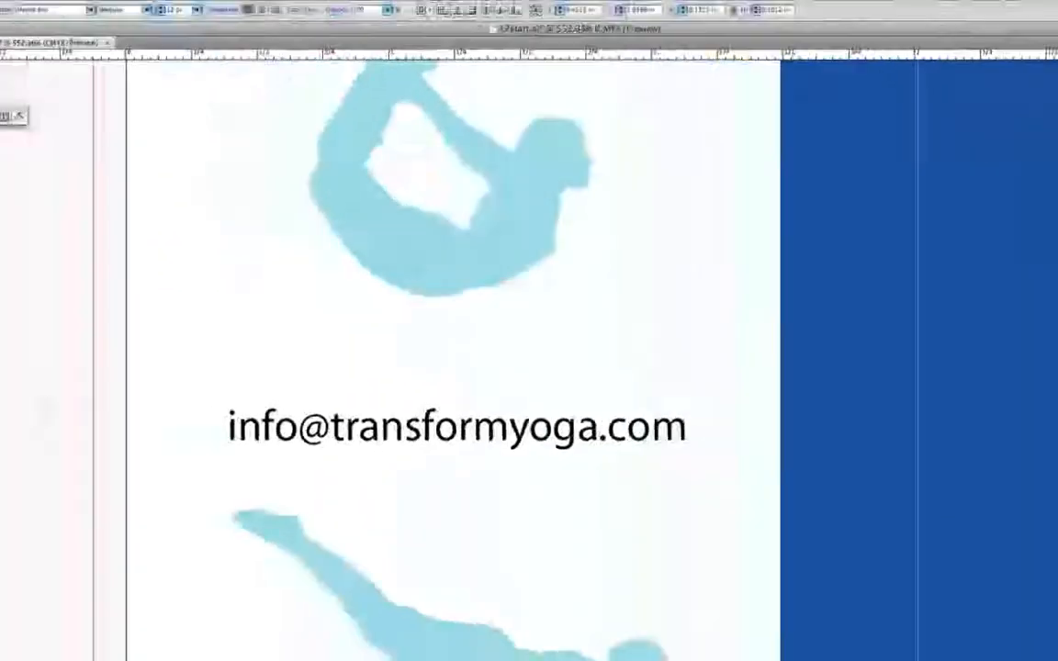
scroll(690, 473, up, 5)
scroll(623, 368, up, 10)
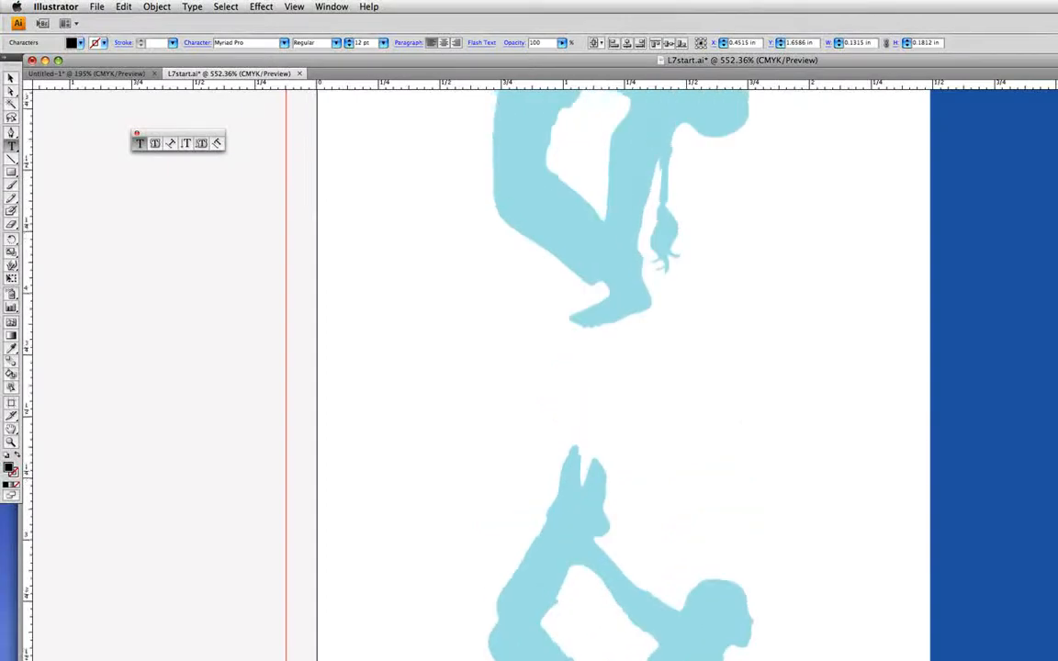
scroll(623, 367, up, 12)
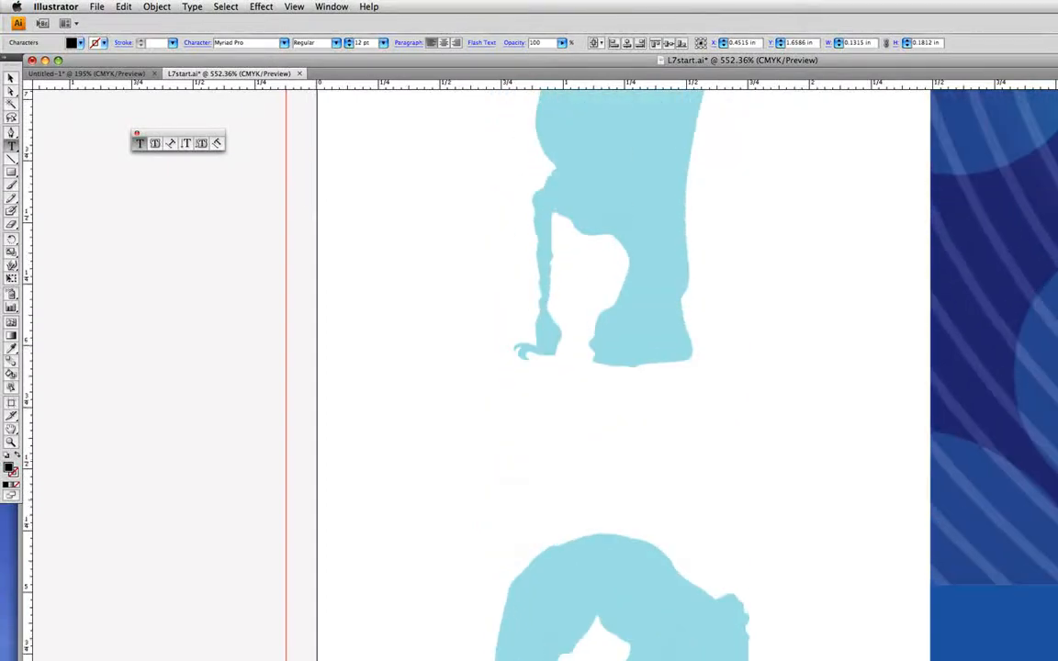
scroll(623, 368, up, 5)
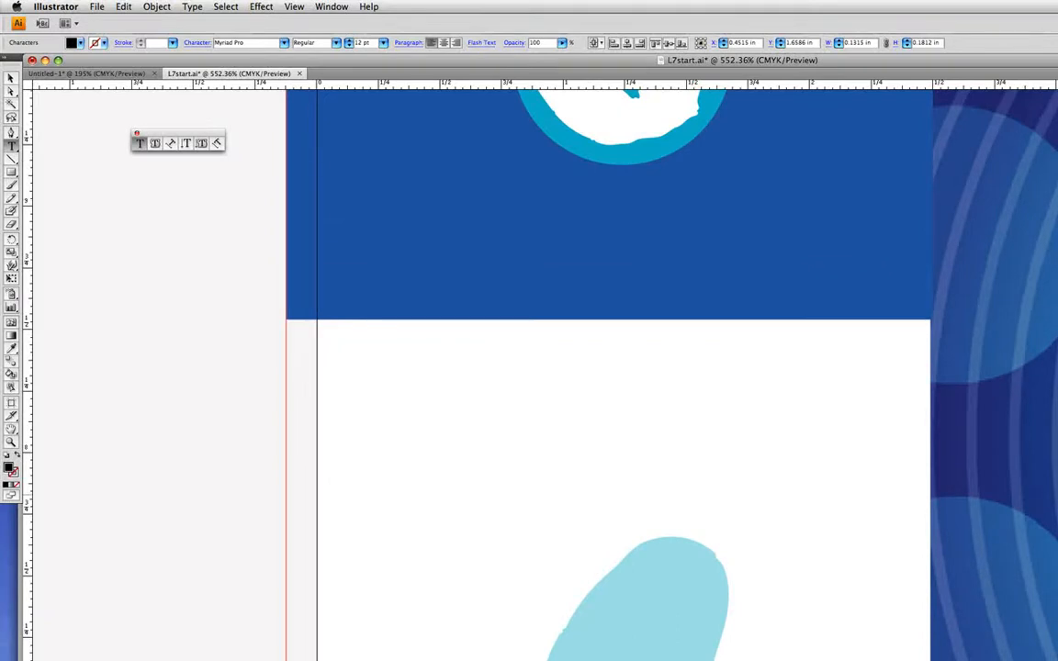
Deselect all, draw a text frame below the blue band, and type the studio's street address and city
click(224, 7)
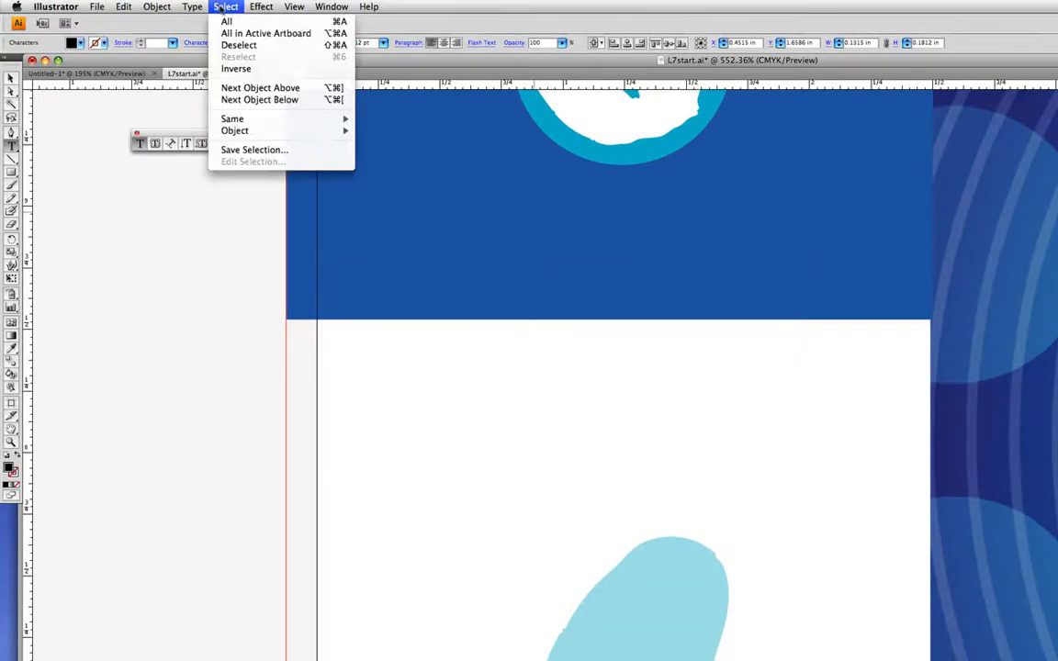
click(212, 44)
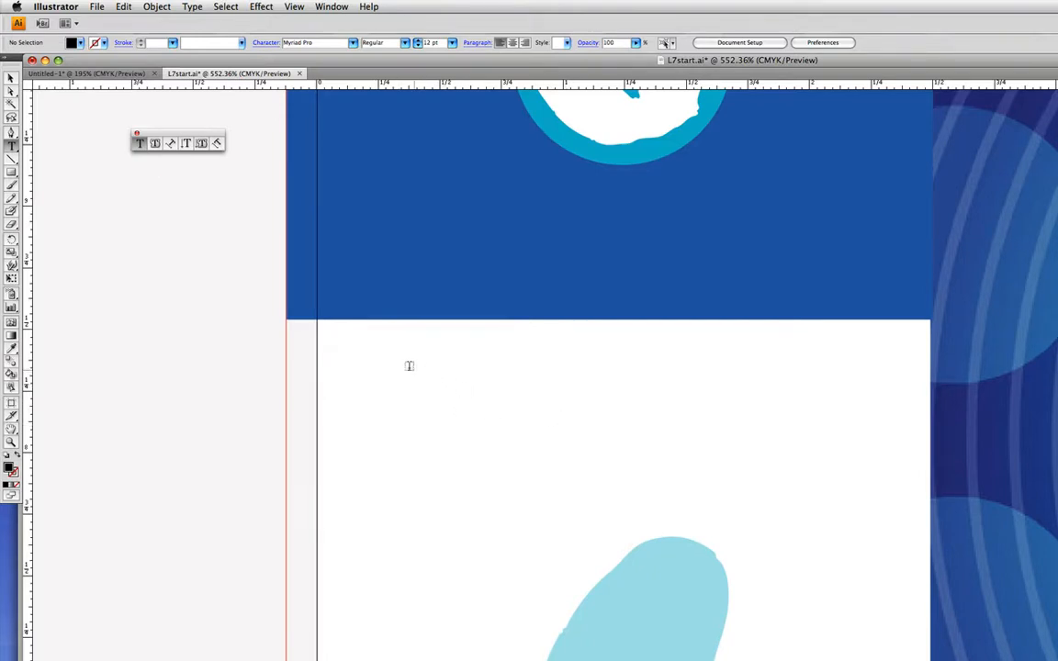
mouse_move(408, 368)
mouse_down()
mouse_move(508, 412)
mouse_move(849, 507)
mouse_up()
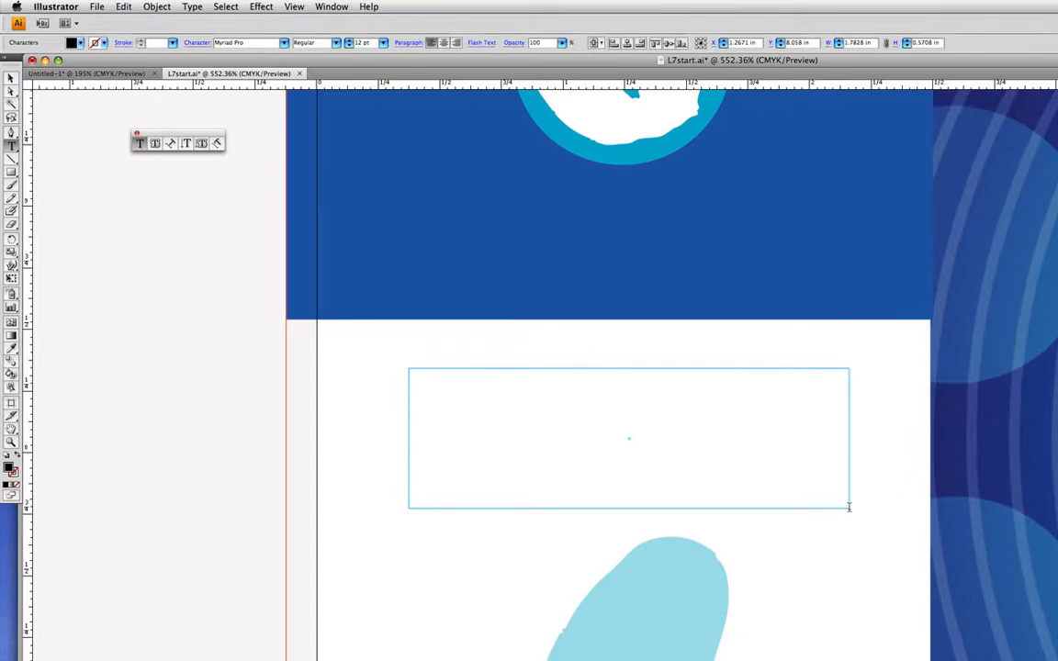
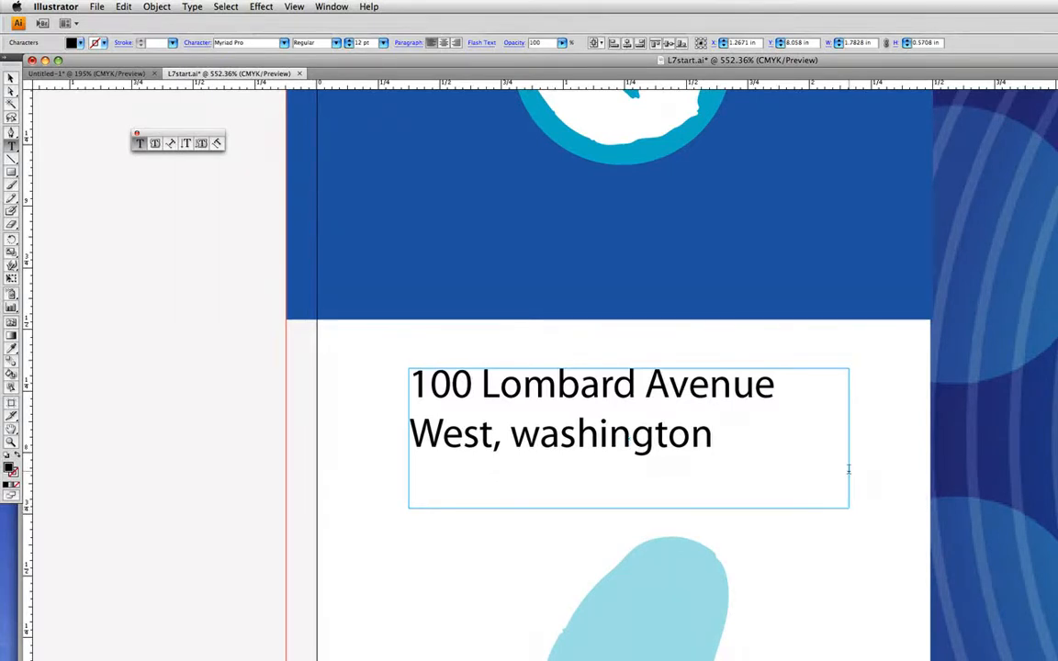
click(11, 78)
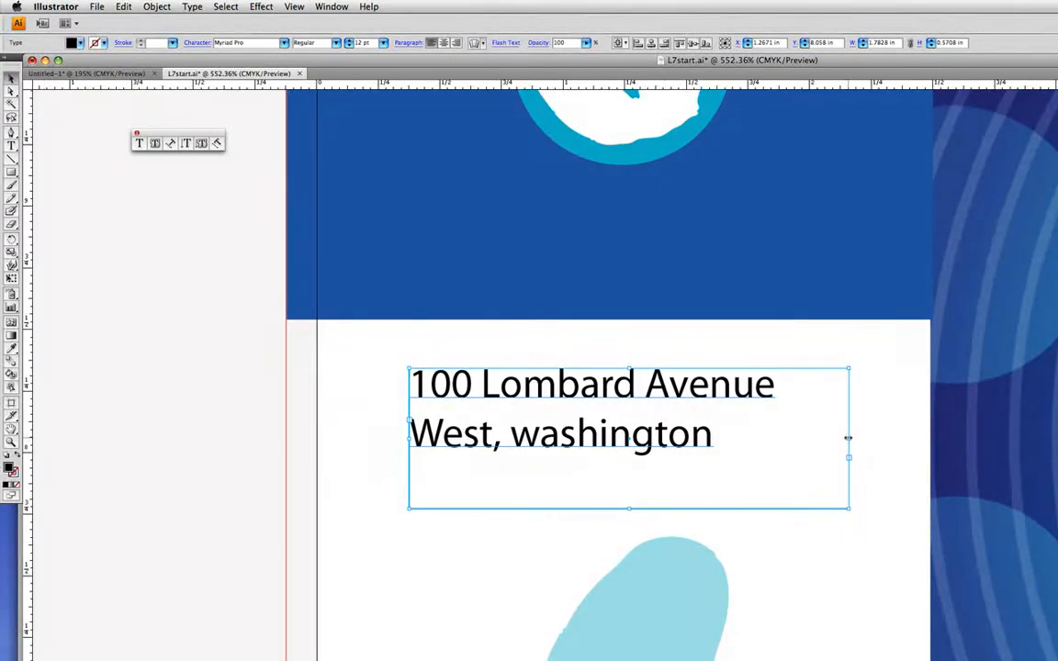
Widen the address frame so the street fits on the first line with the city below
drag(848, 438, 895, 451)
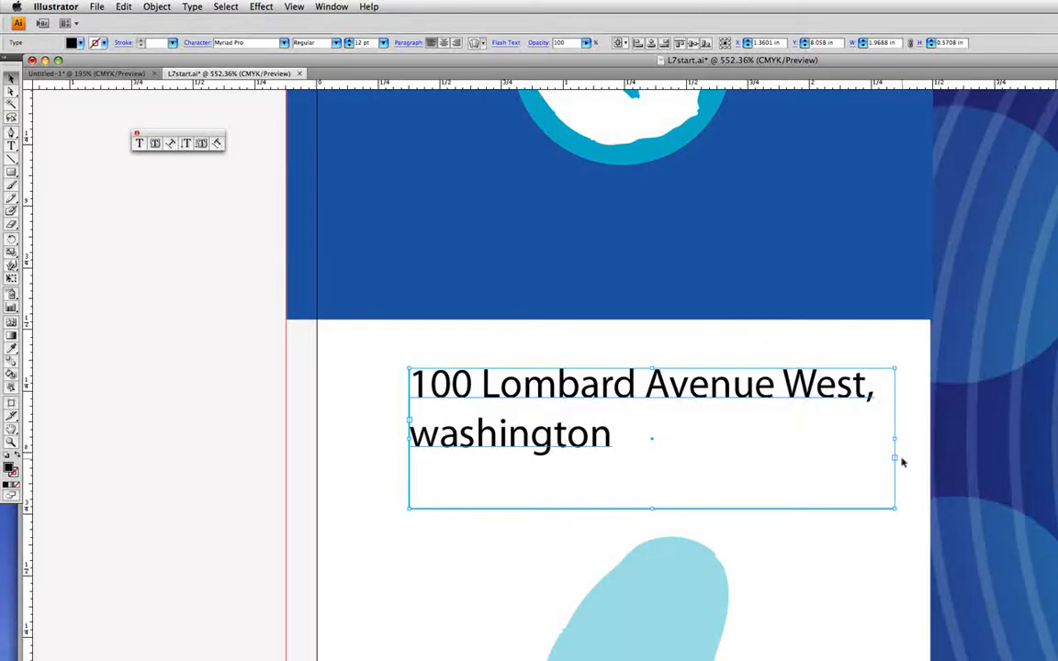
Deselect the address frame and fit the whole artboard in the window
click(225, 7)
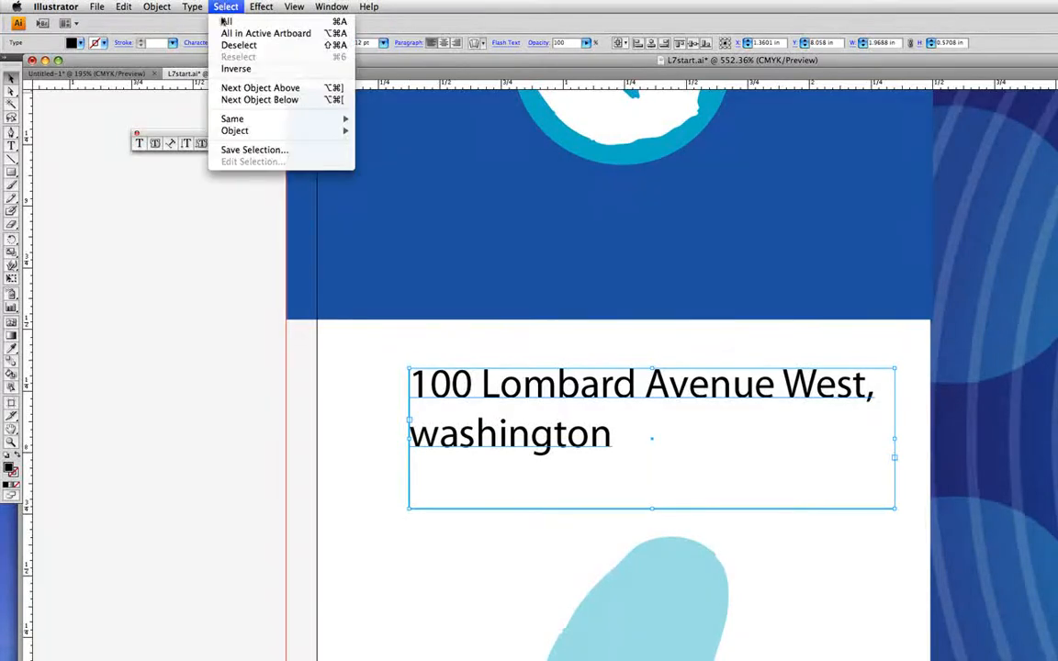
click(232, 46)
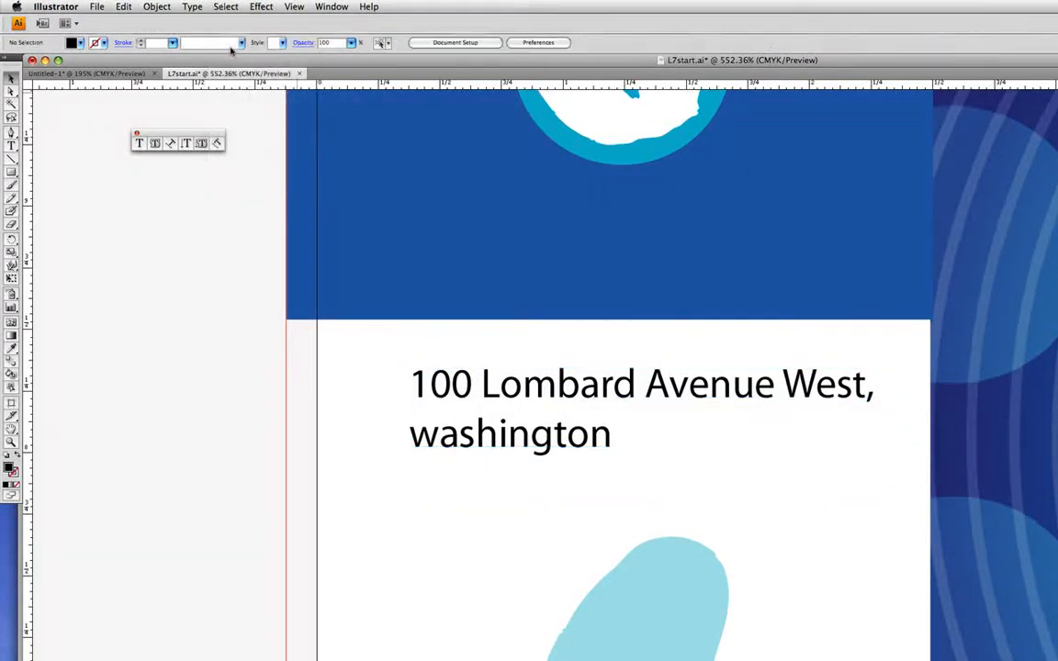
click(294, 6)
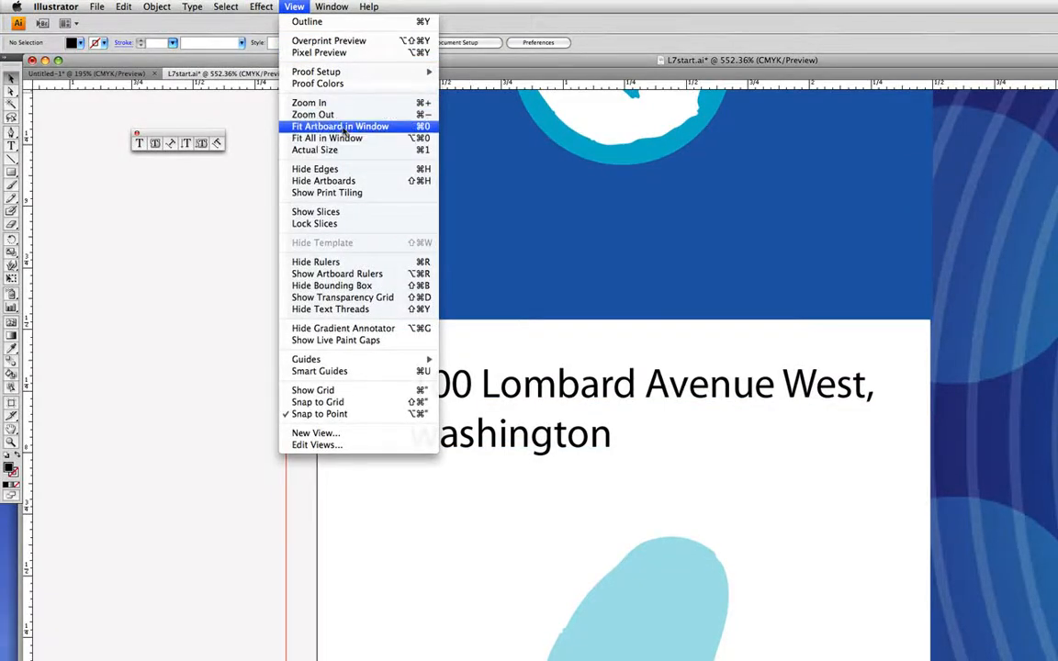
click(340, 127)
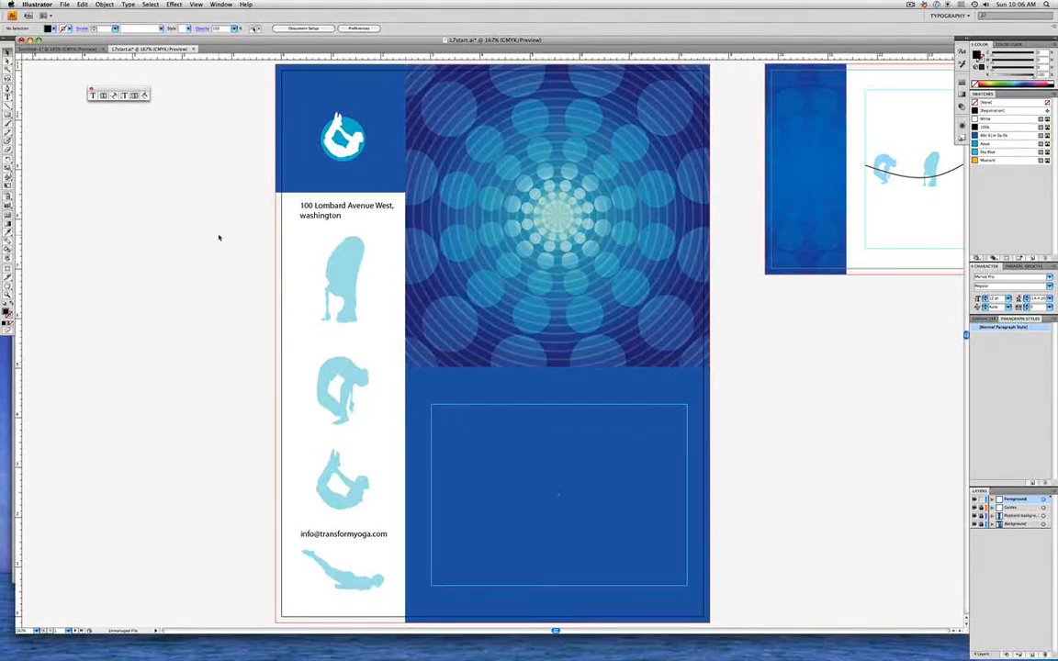
Zoom into the lower blue panel and drag an empty area-type frame along its guide box
key(super+space)
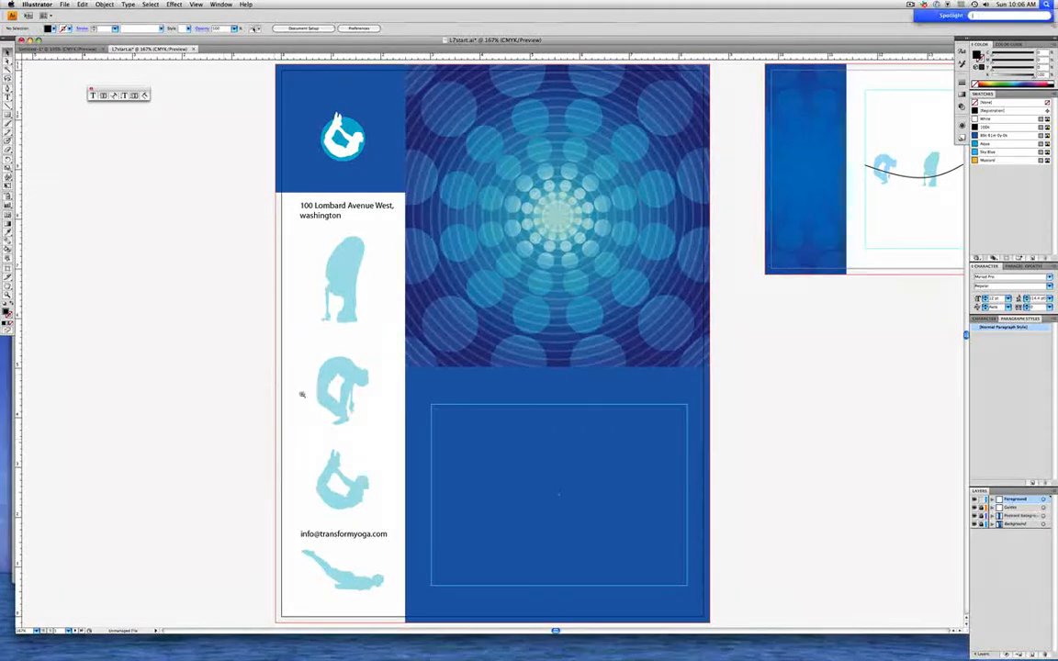
drag(377, 343, 736, 615)
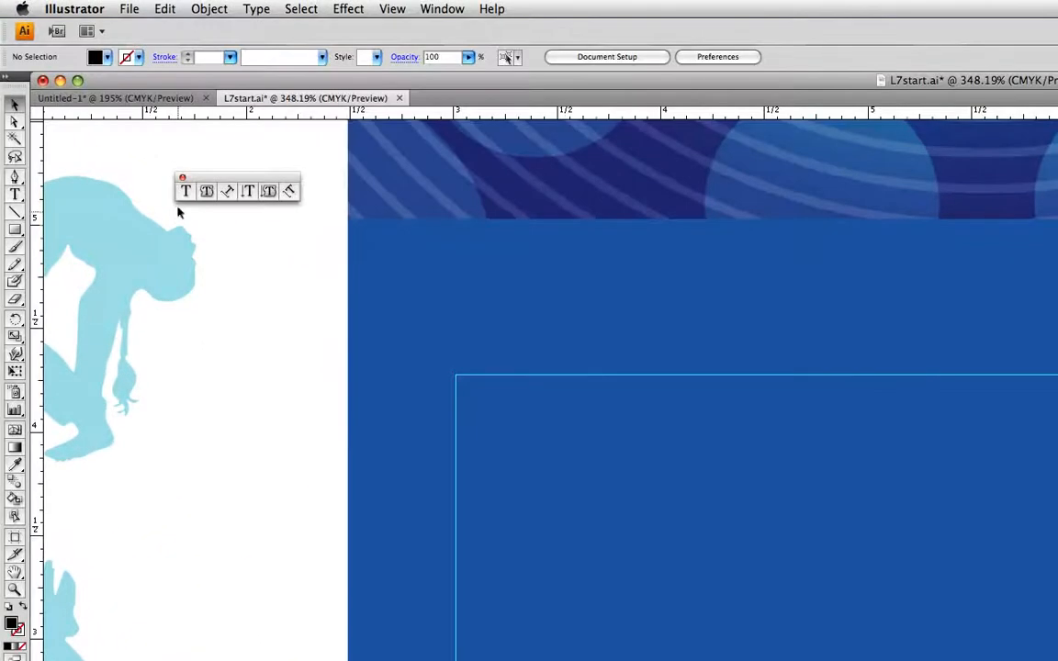
click(187, 191)
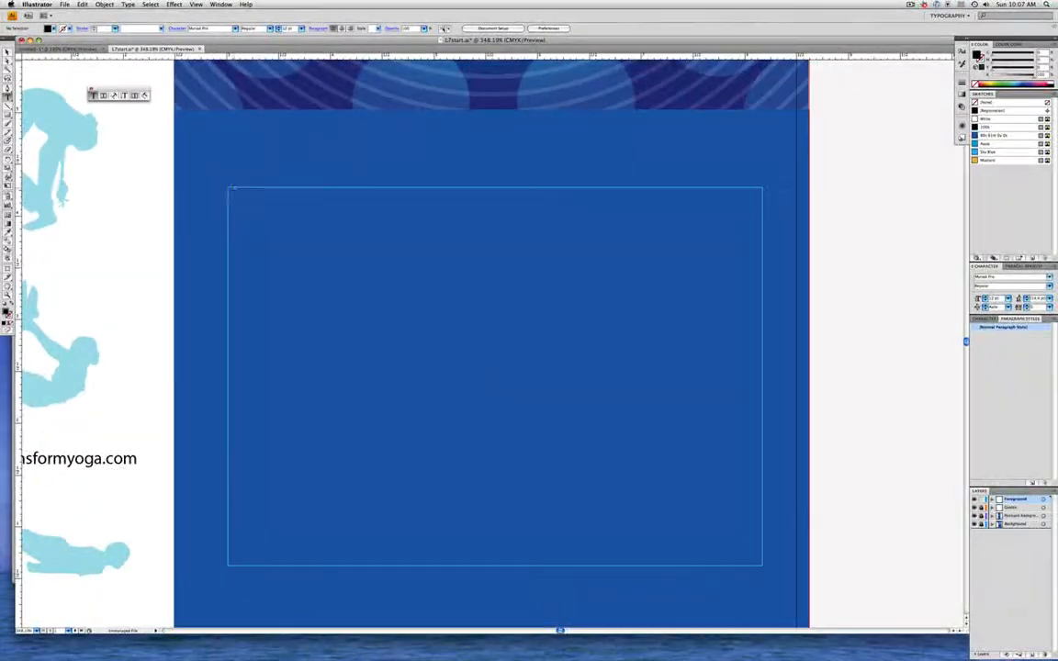
drag(229, 188, 761, 565)
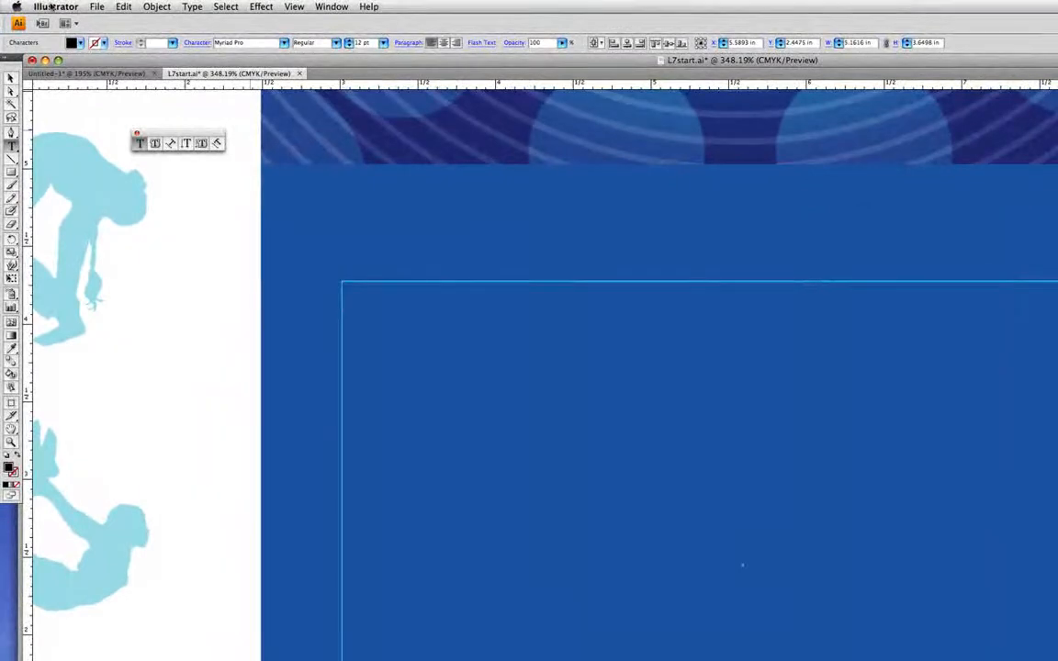
Place L7copy.txt into the blue-panel frame, accepting the Text Import Options
click(94, 6)
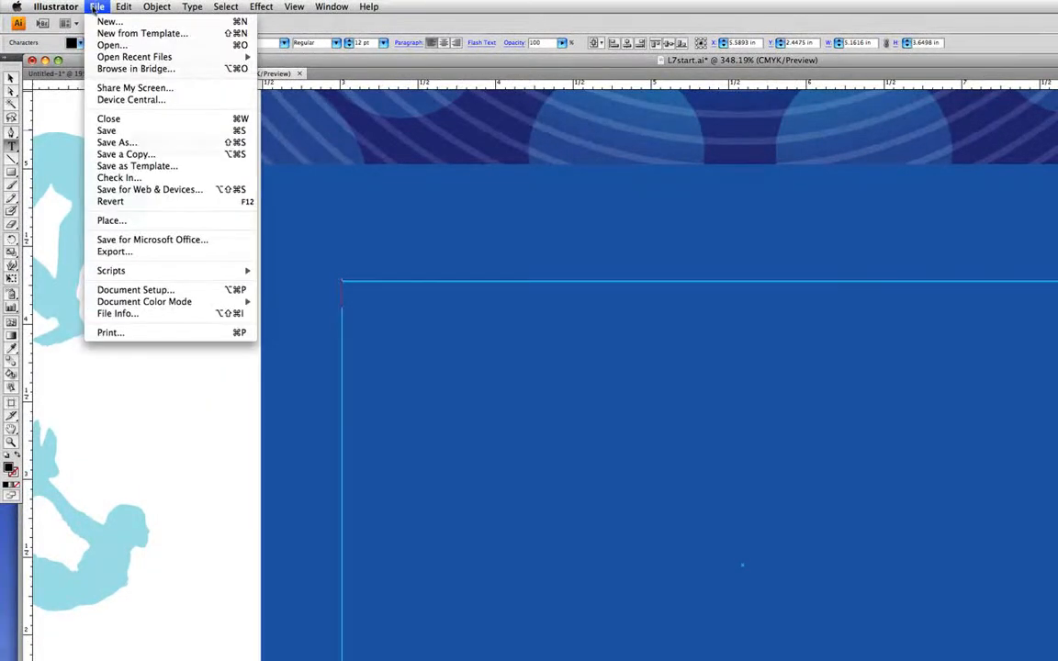
click(119, 221)
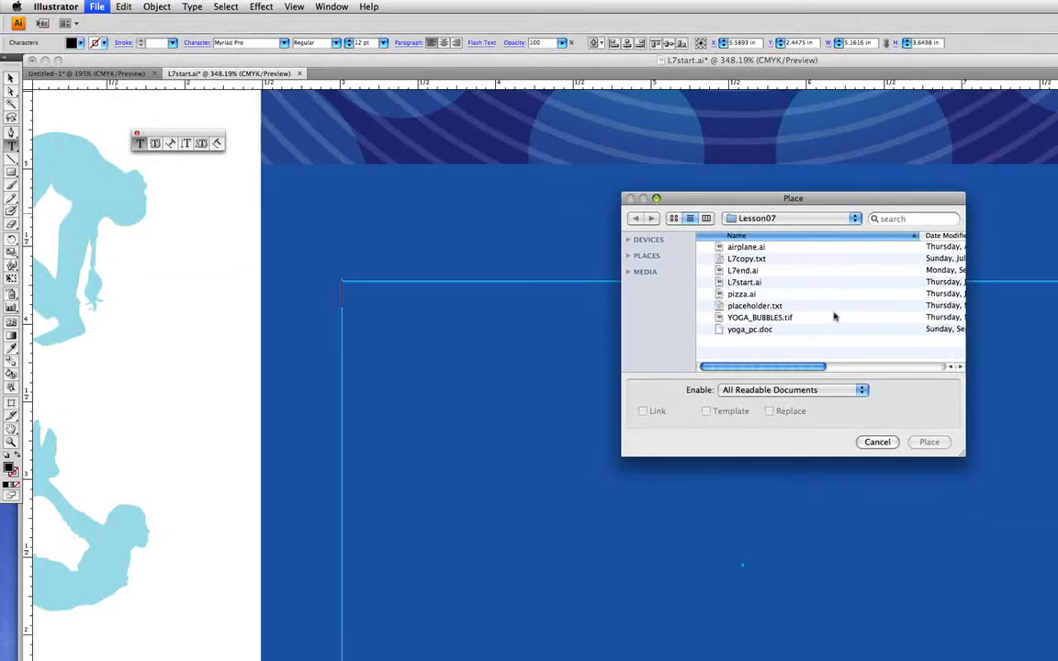
click(785, 260)
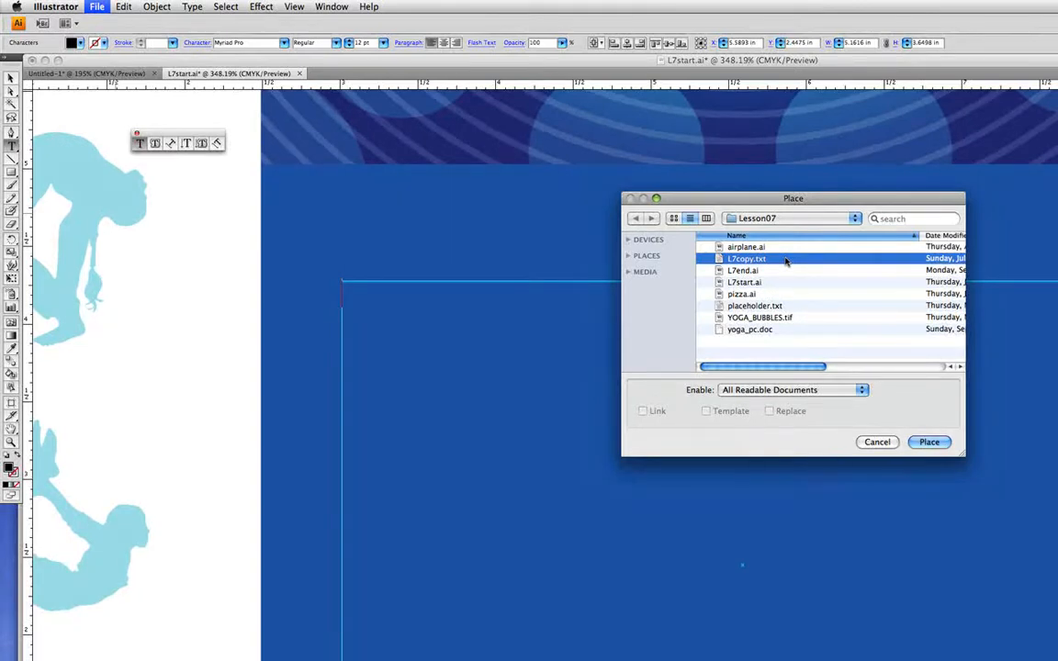
click(929, 441)
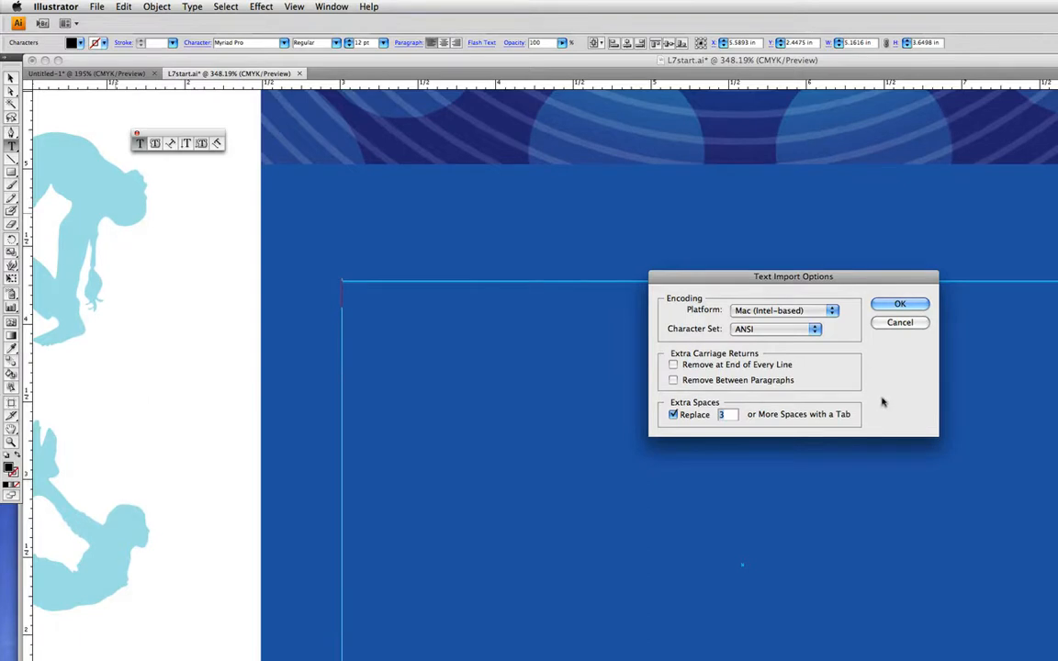
click(897, 306)
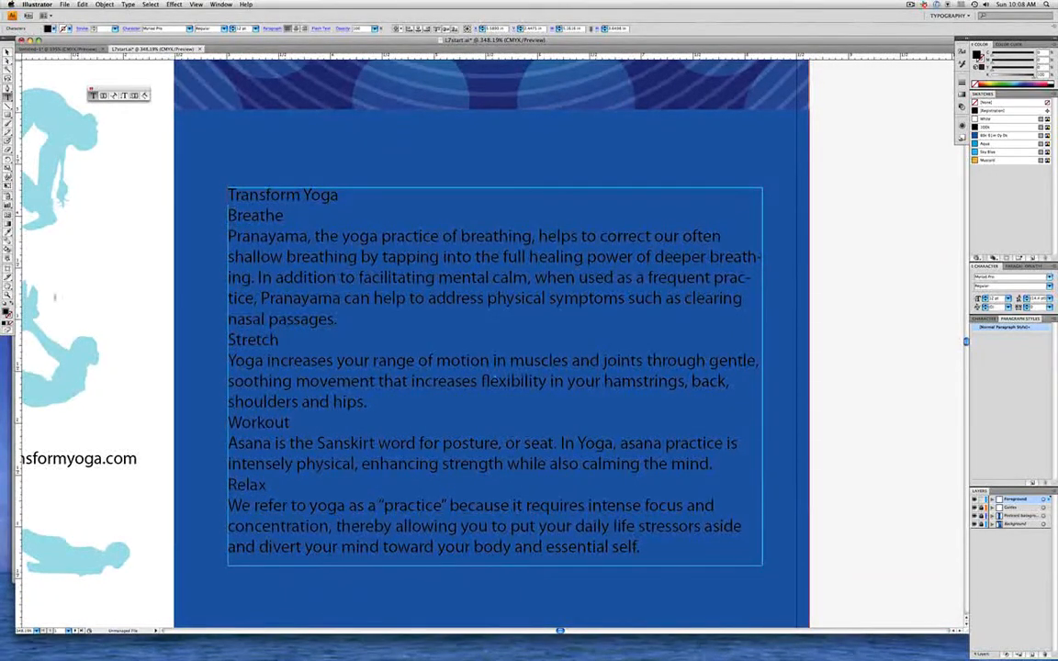
Select the Transform Yoga body-copy frame on the blue panel and open the Type menu
click(8, 51)
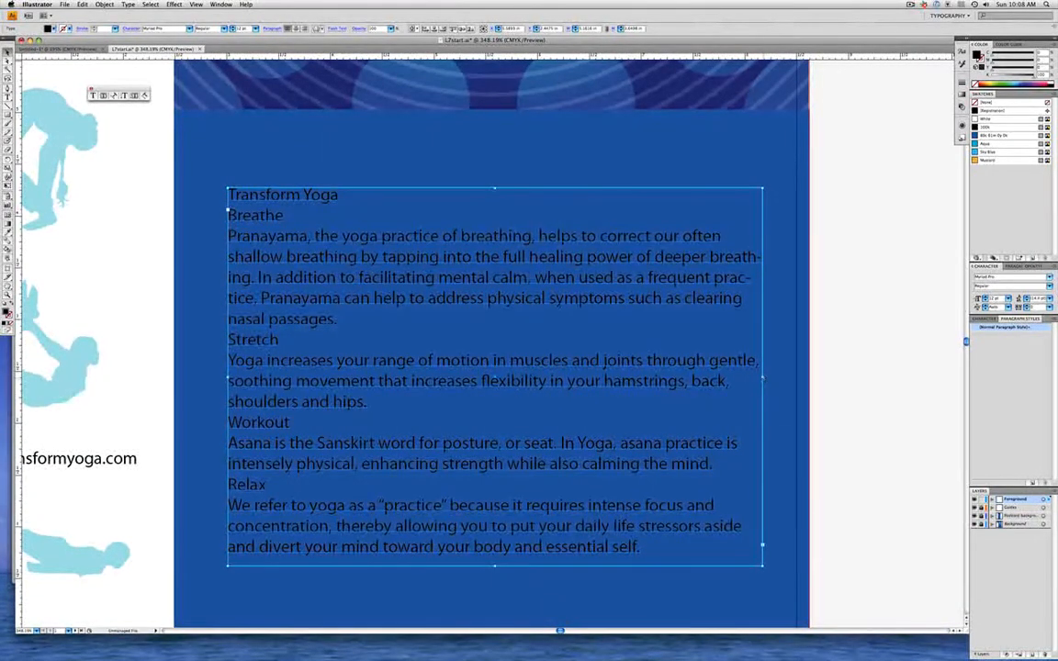
drag(762, 377, 706, 378)
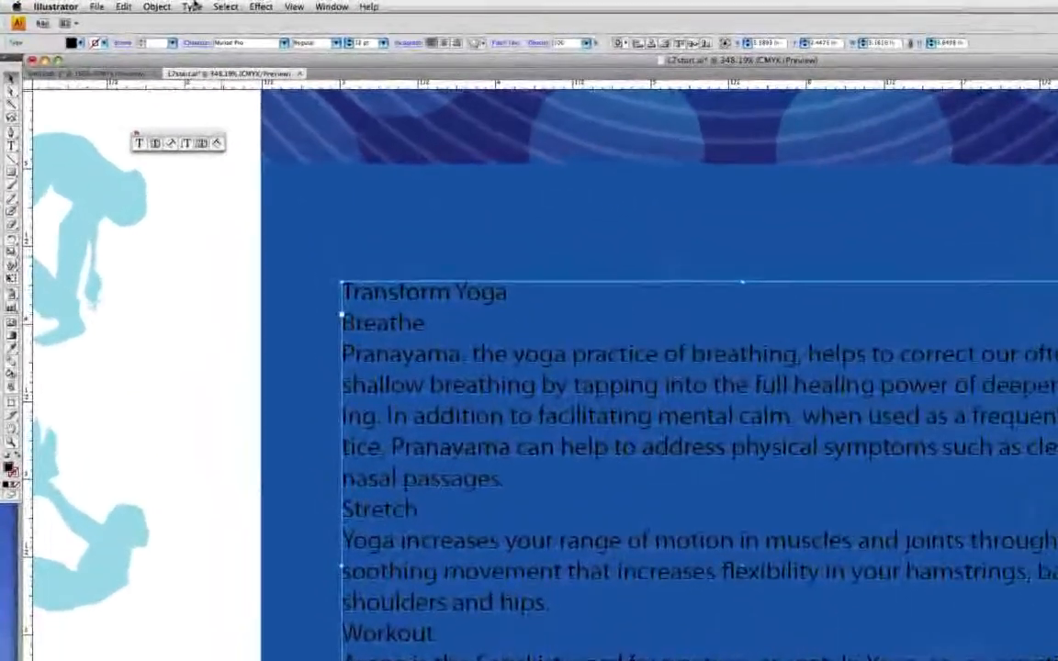
click(128, 5)
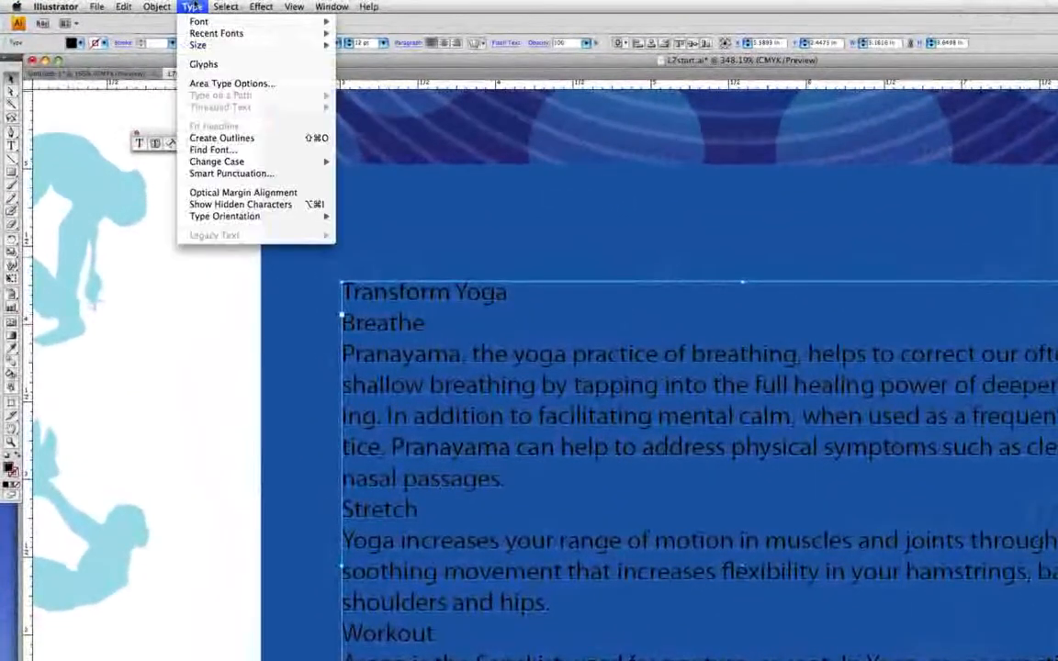
Enter 2 as the column number in the body-copy frame's Area Type Options
click(300, 85)
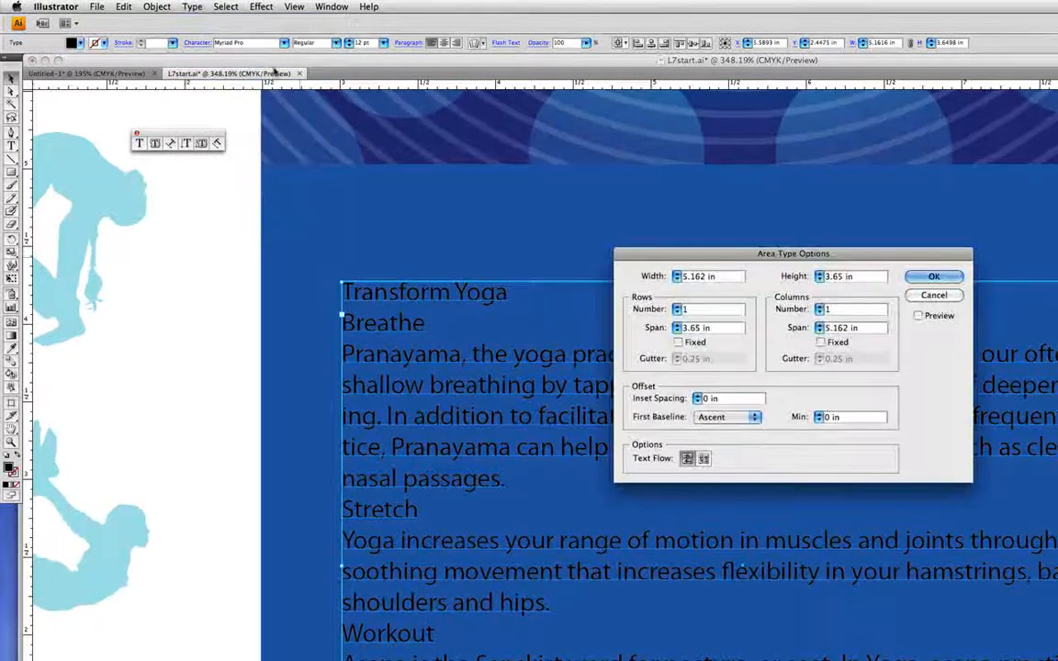
drag(723, 260, 760, 269)
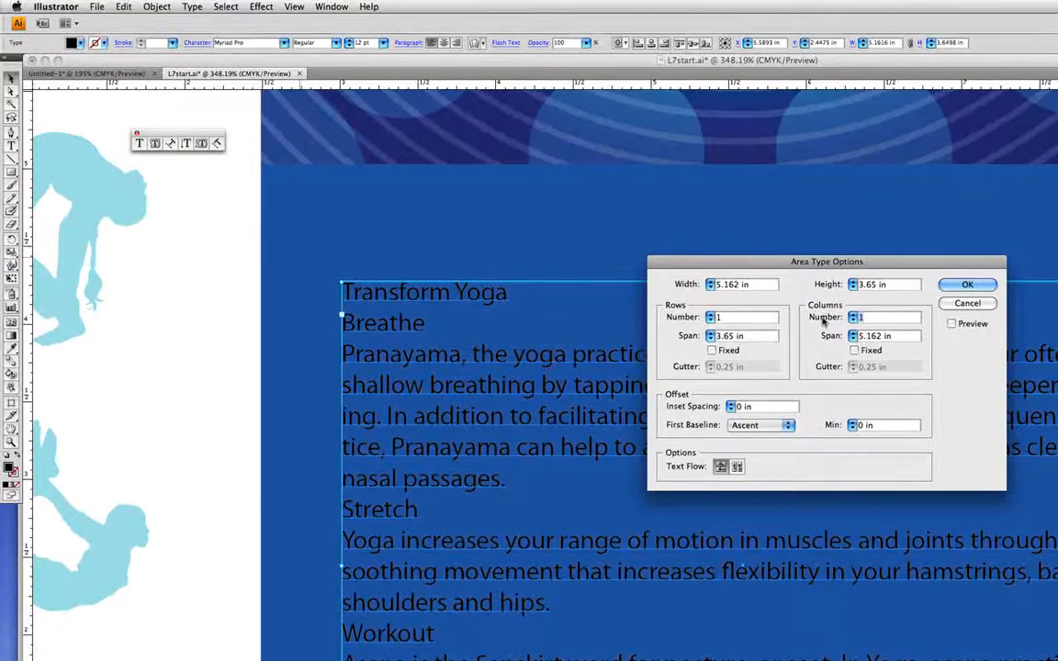
text(2)
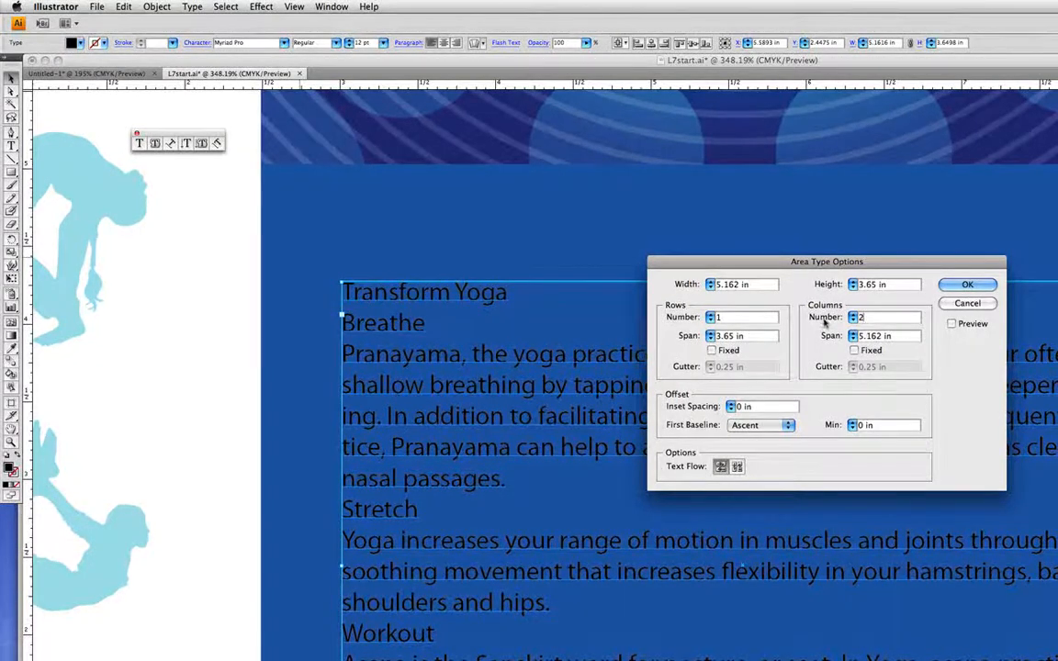